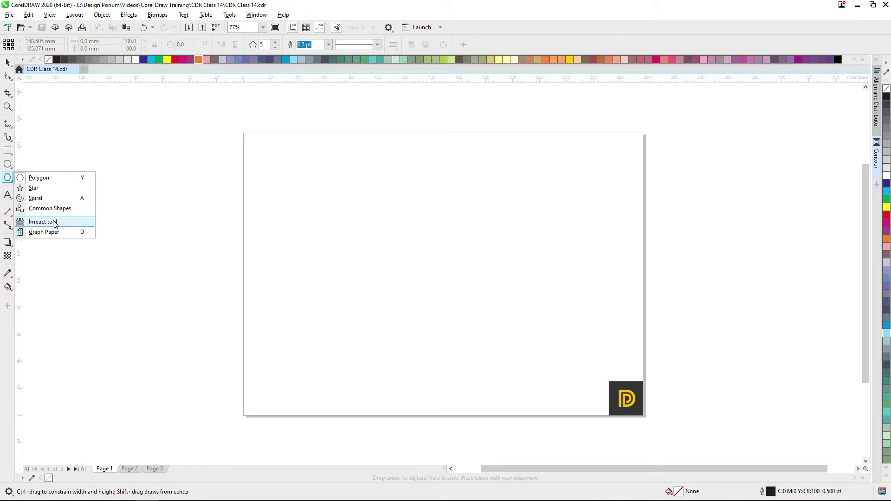
Draw a large Impact tool effect in the Radial style on the left half of the page.
left_click(54, 224)
scroll(277, 217, "right", 2)
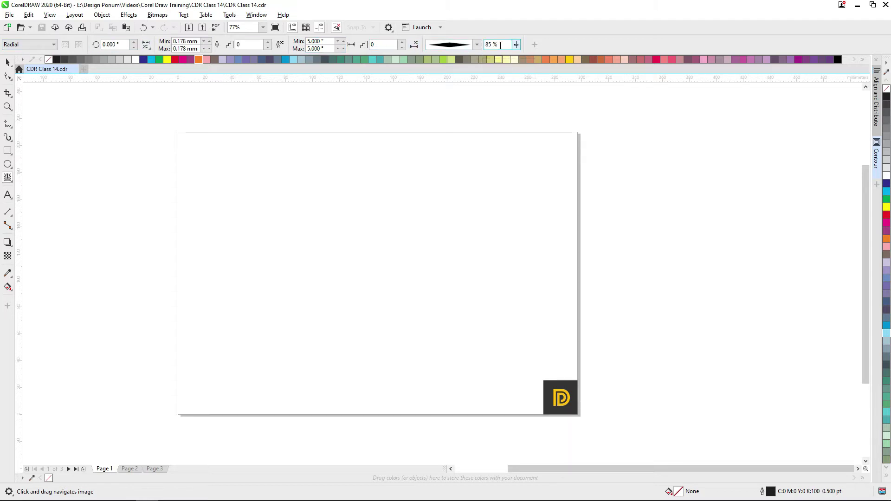
left_click(36, 46)
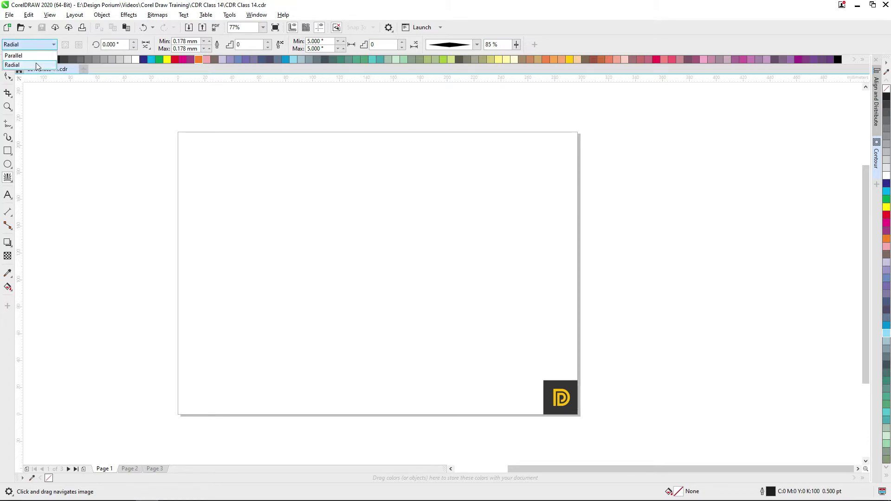
left_click(35, 64)
left_click(40, 47)
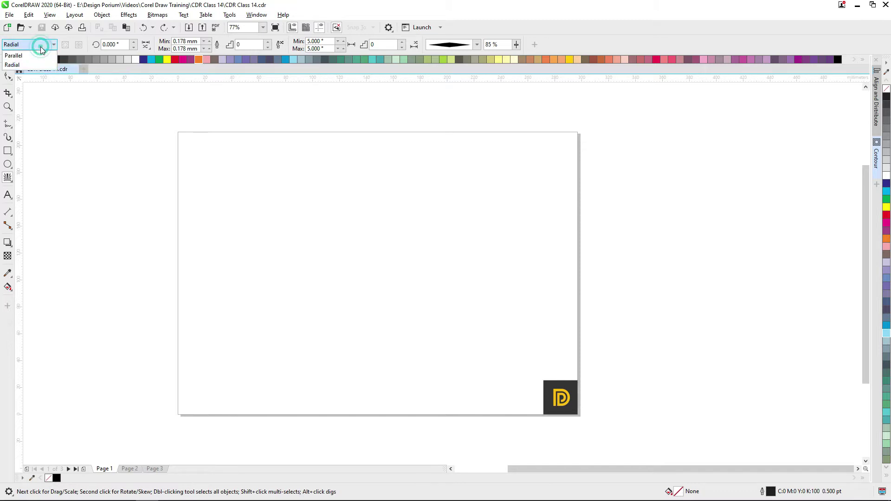
left_click(14, 65)
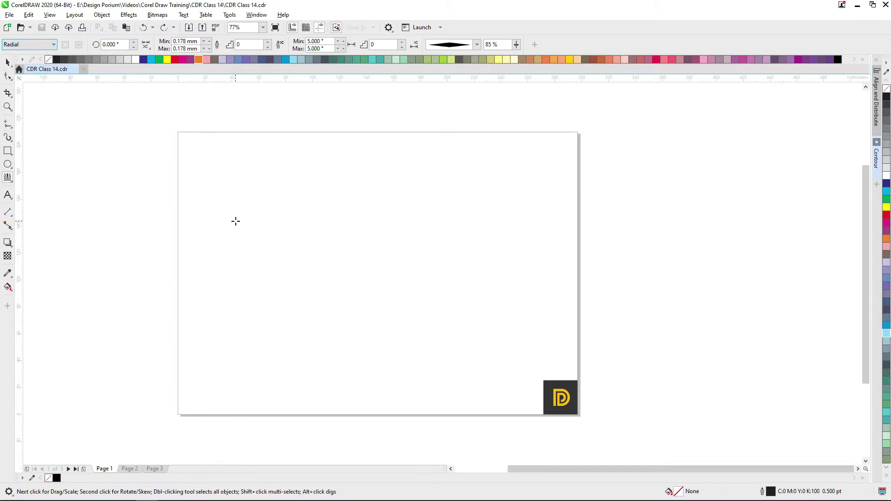
left_click_drag(234, 207, 291, 229)
key("space")
left_click_drag(246, 207, 281, 279)
left_click_drag(339, 212, 370, 182)
left_click(315, 231)
left_click_drag(314, 227, 323, 213)
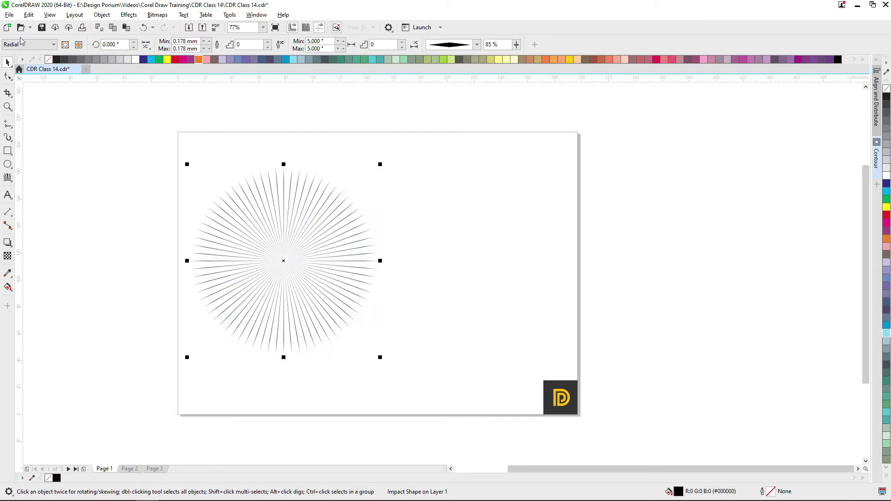
Try the Parallel style on the radial burst and undo it.
left_click(31, 45)
left_click(33, 55)
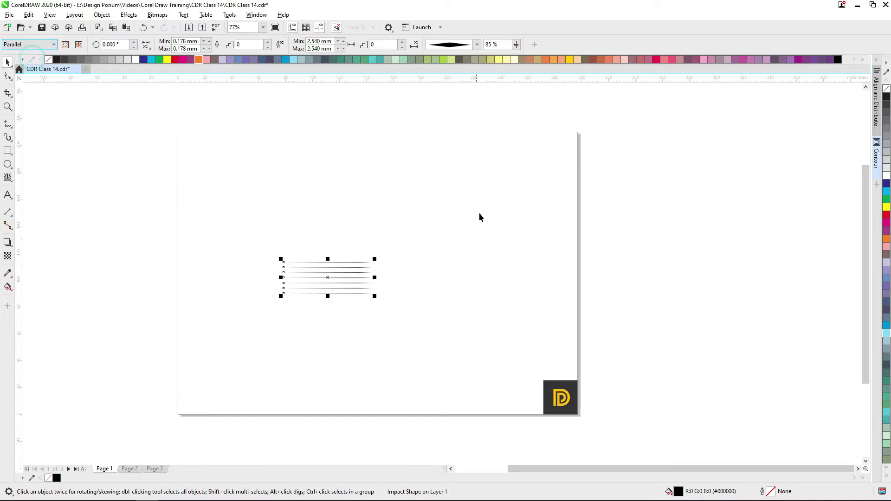
left_click(439, 236)
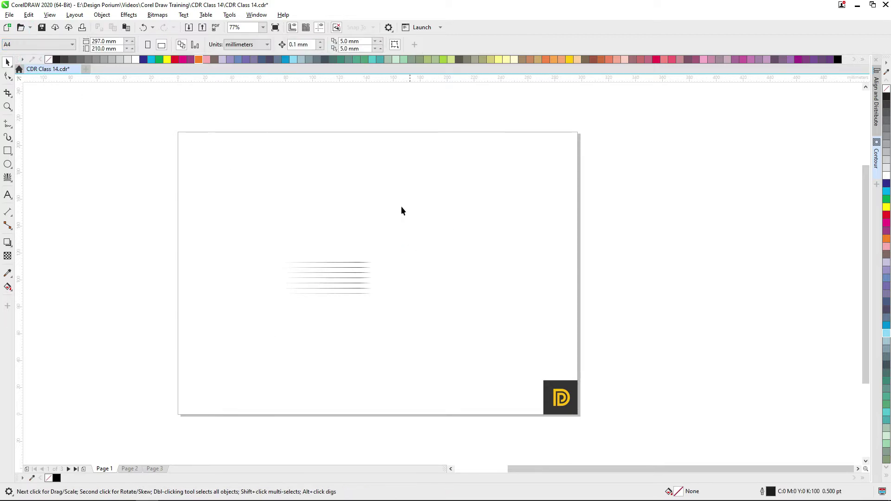
key("ctrl+z")
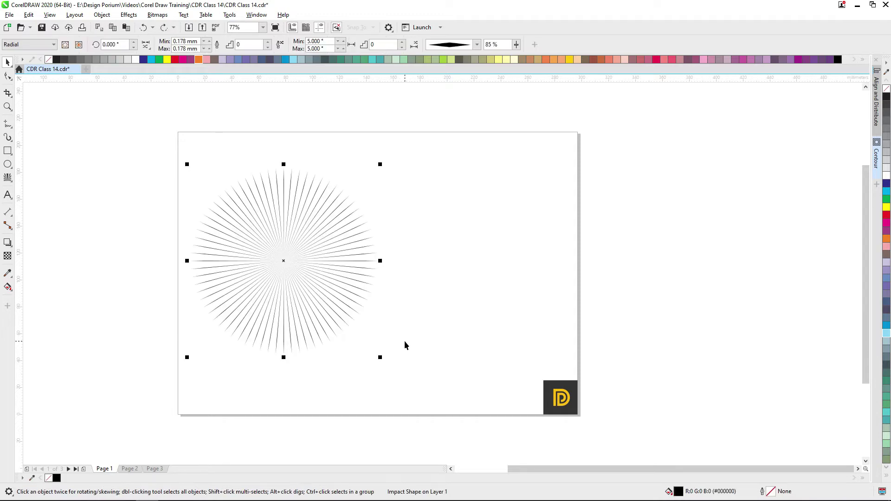
Draw a tall rectangular Impact tool effect in the Parallel style on the page, beside the radial burst.
left_click(52, 93)
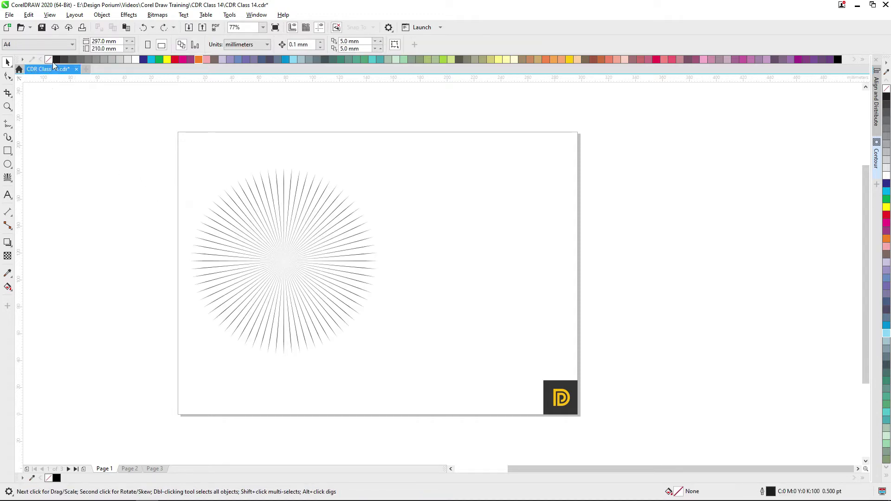
left_click(4, 182)
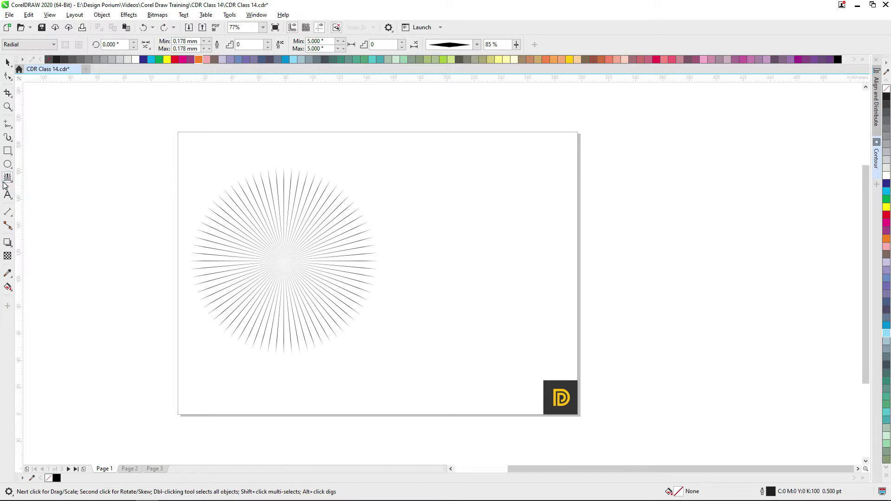
left_click(30, 44)
left_click(30, 55)
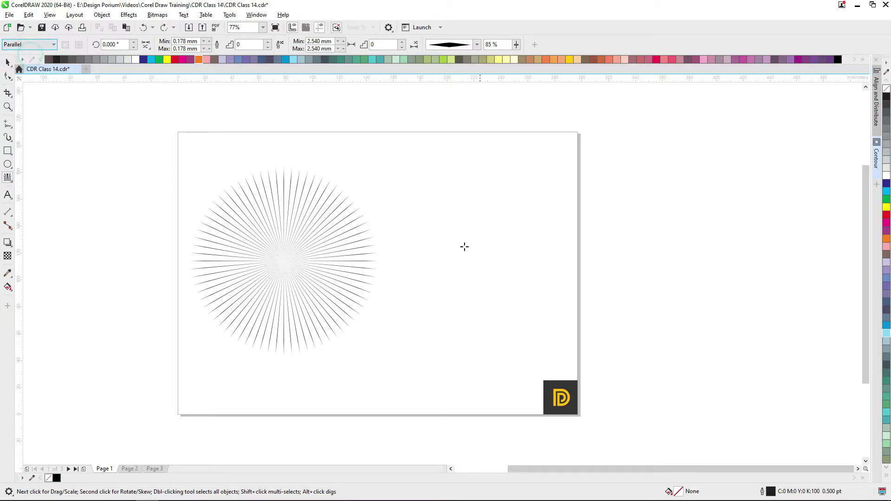
left_click_drag(417, 181, 531, 333)
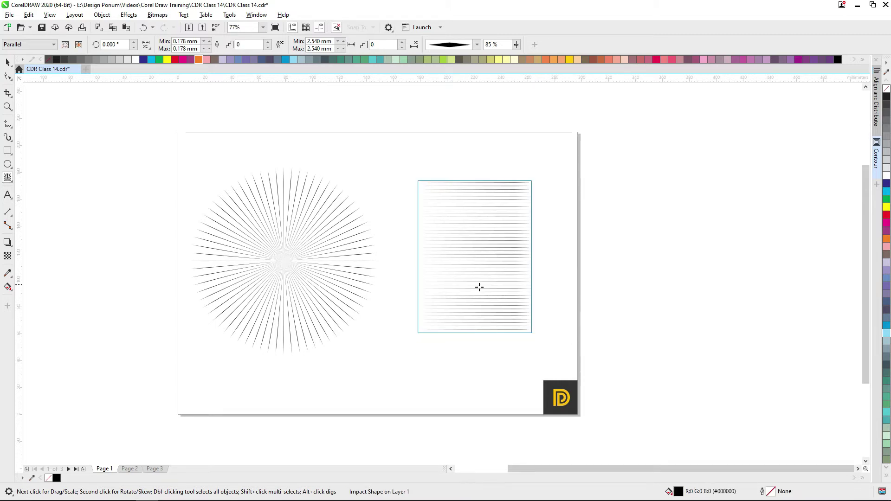
scroll(479, 287, "up", 2)
scroll(504, 295, "down", 3)
left_click(7, 62)
left_click(283, 153)
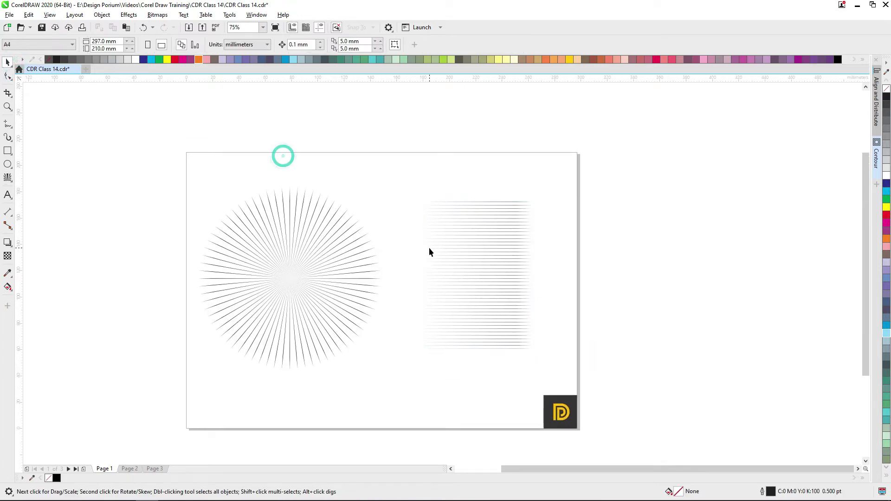
Examine the radial and parallel impact shapes up close, selecting each in turn.
left_click(358, 253)
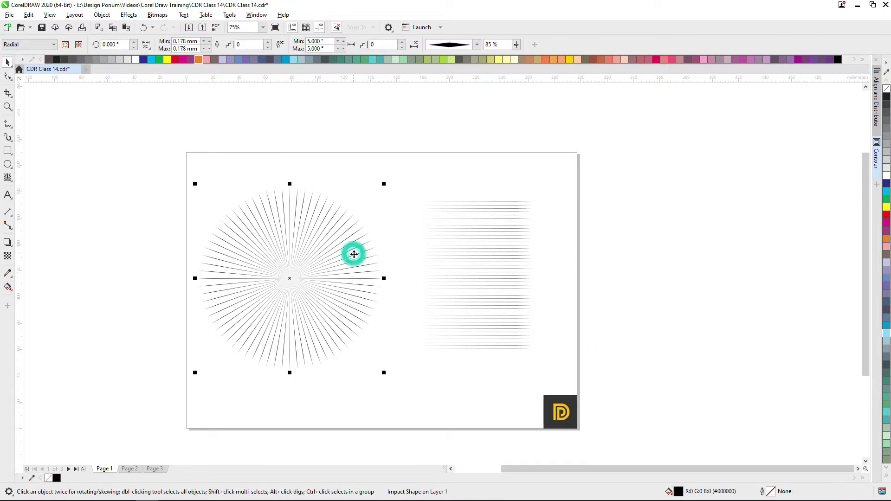
left_click(496, 224)
left_click(511, 229)
left_click(278, 234)
scroll(309, 274, "up", 1)
left_click(301, 240)
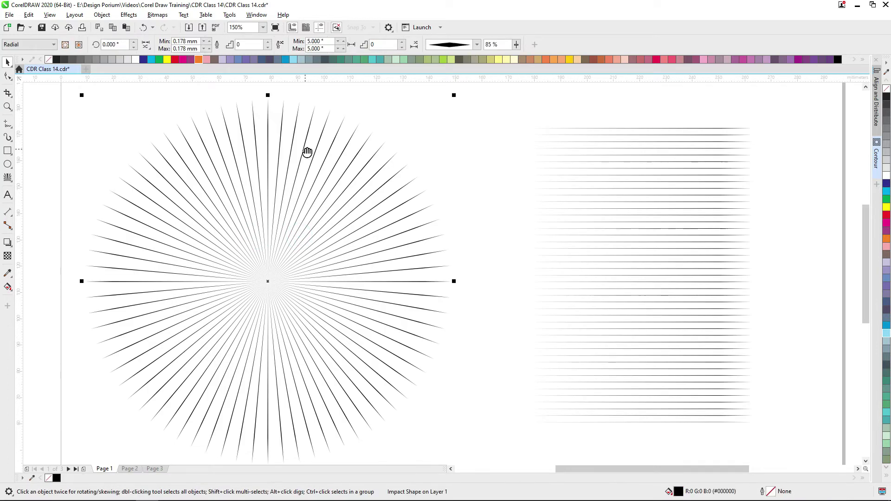
left_click_drag(306, 149, 449, 154)
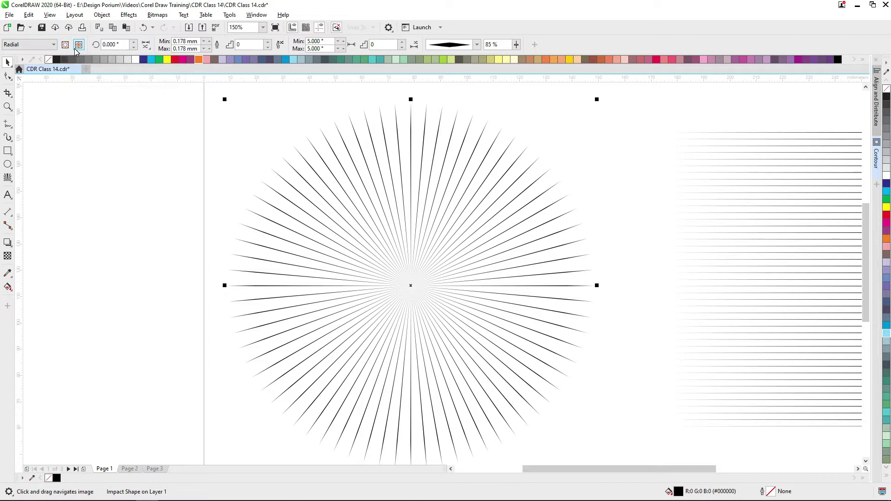
left_click(116, 181)
left_click(361, 216)
Draw a rectangle about 90 × 70 mm and centre it over the radial burst.
left_click(8, 150)
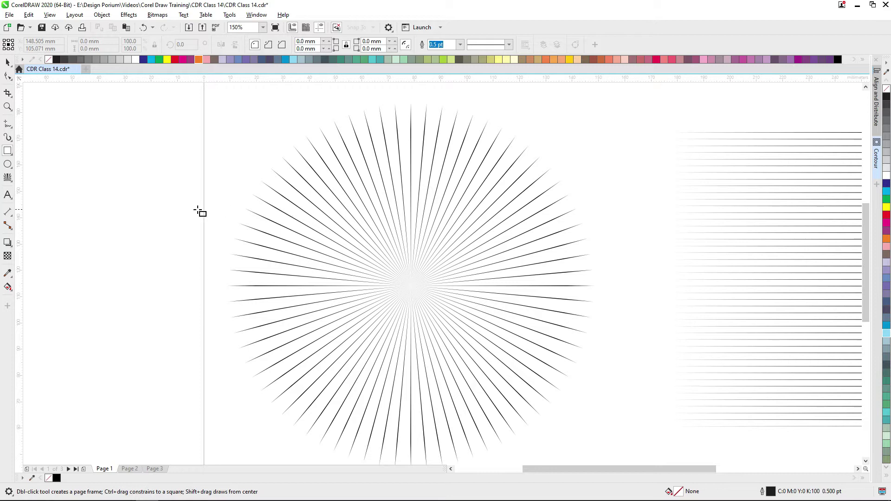
left_click_drag(150, 196, 387, 379)
key("space")
left_click_drag(288, 238, 412, 326)
left_click_drag(457, 180, 346, 142)
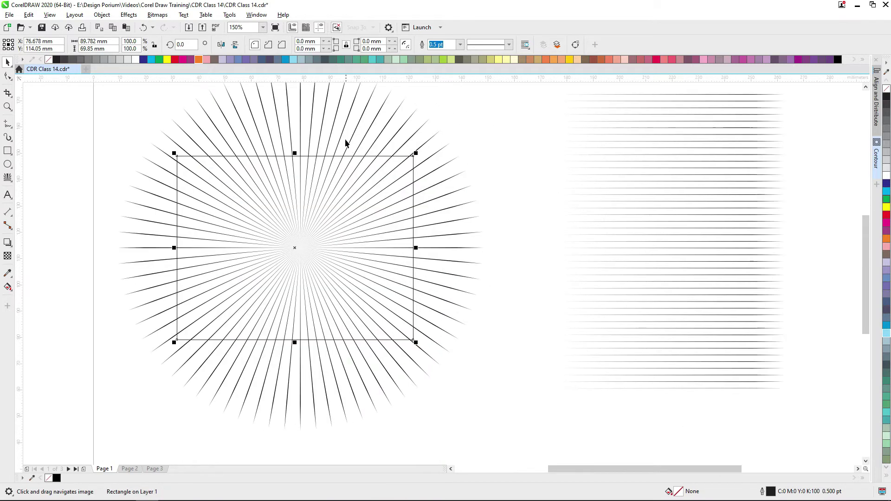
Set the rectangle as the inner boundary of the radial burst.
left_click(341, 133)
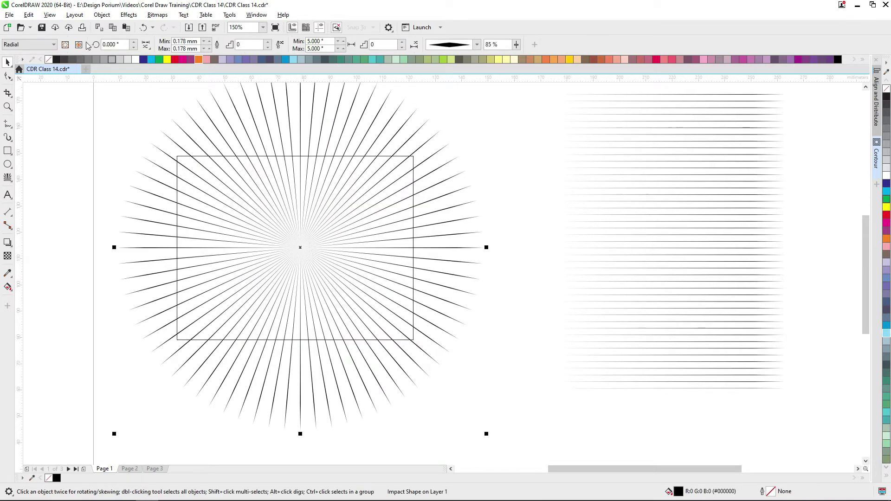
left_click(66, 45)
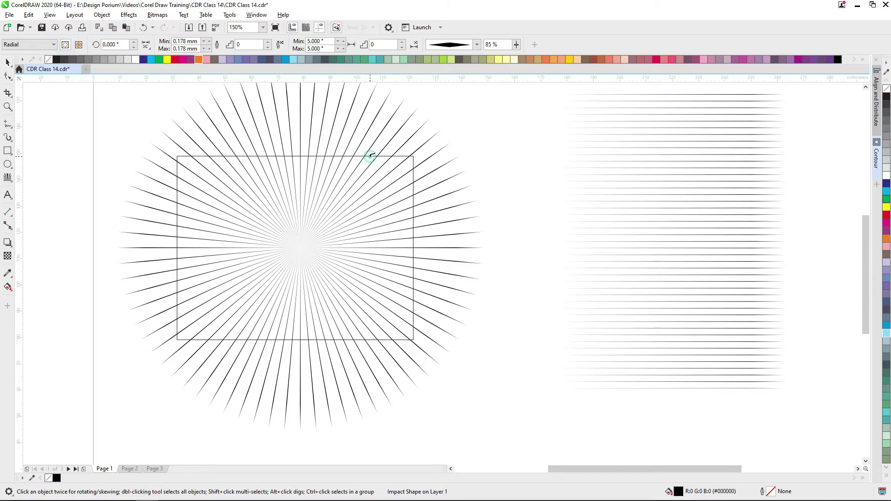
left_click(372, 155)
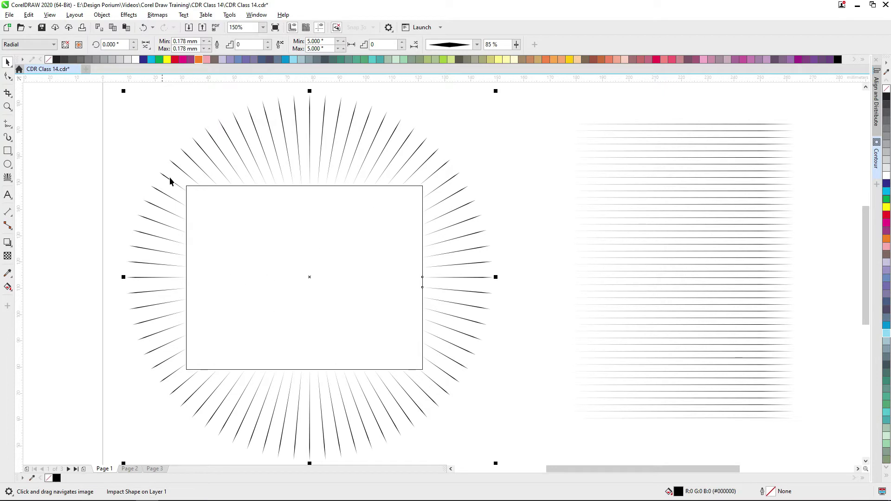
Copy the radial burst together with its rectangle to the empty area left of the original.
scroll(458, 166, "down", 1)
left_click_drag(492, 104, 250, 338)
left_click_drag(372, 260, 185, 239)
Remove the inner boundary from the copied burst and set its rectangle as the outer boundary instead.
left_click(252, 162)
scroll(218, 162, "up", 1)
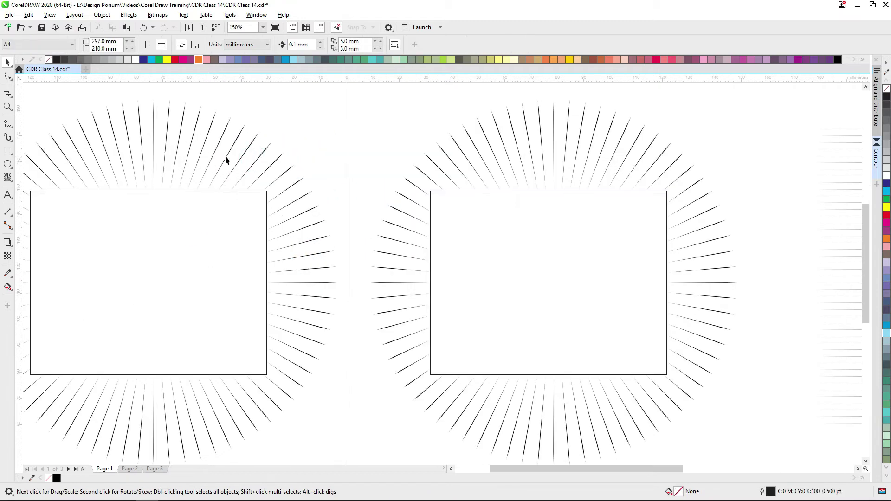
left_click(226, 157)
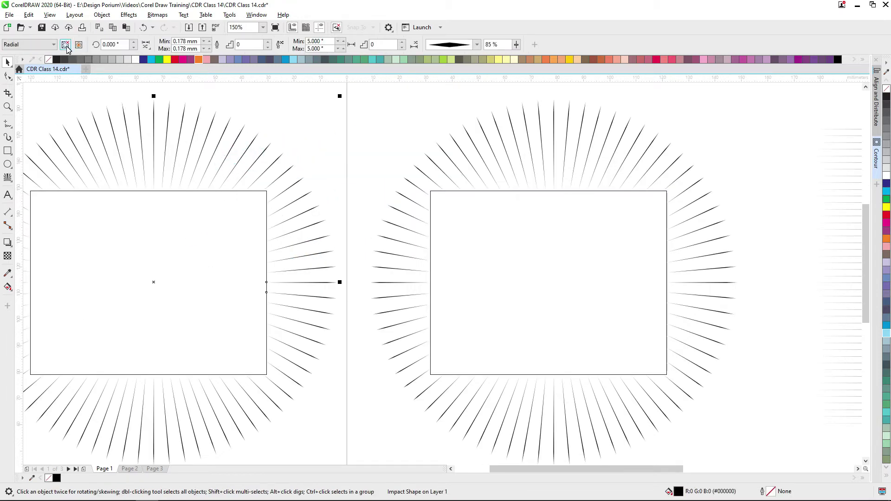
left_click(68, 50)
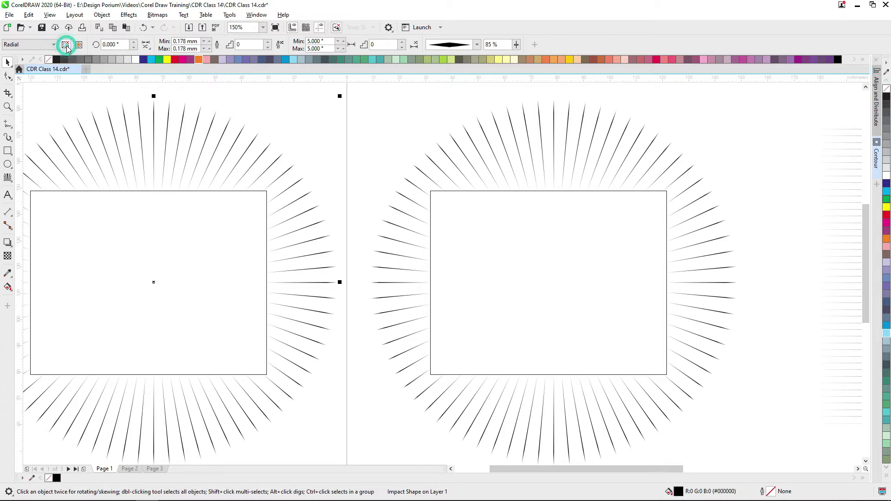
left_click_drag(212, 163, 365, 154)
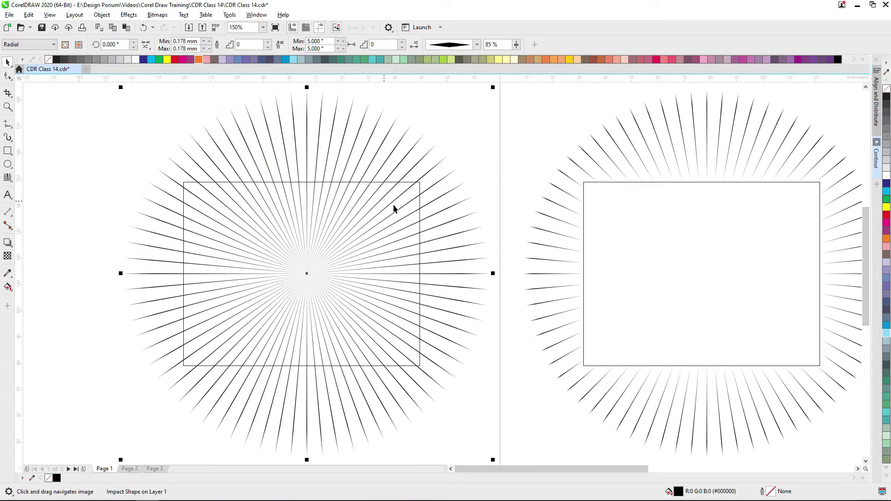
left_click(79, 47)
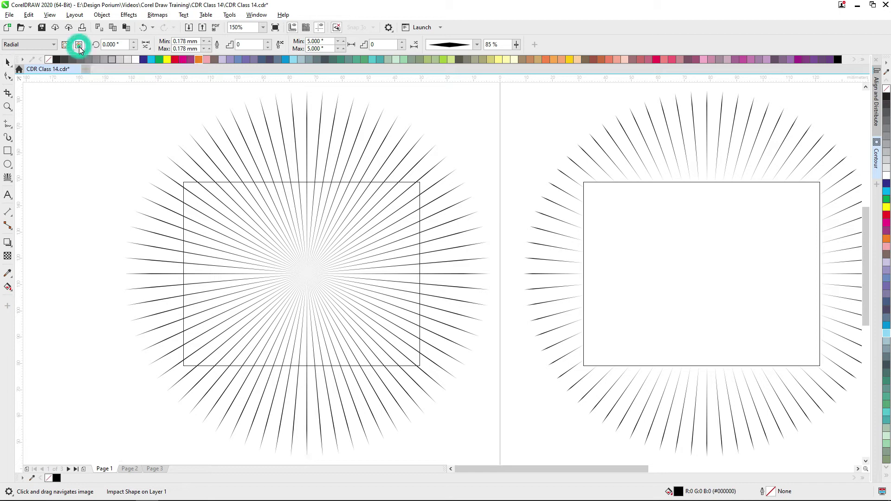
left_click(250, 182)
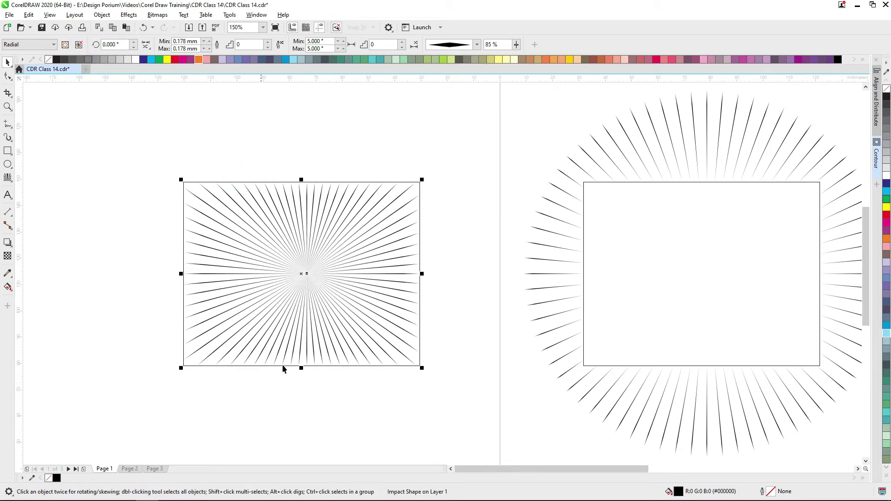
Draw a circle near the page's right edge and place a copy of it off the page beside it.
left_click_drag(512, 352, 370, 339)
left_click_drag(408, 296, 143, 296)
scroll(313, 306, "down", 1)
left_click_drag(370, 261, 443, 260)
left_click(7, 164)
mouse_move(543, 265)
left_mouse_down()
mouse_move(509, 259)
mouse_move(577, 314)
left_mouse_up()
key("space")
left_click_drag(533, 285, 670, 289)
left_click(670, 353)
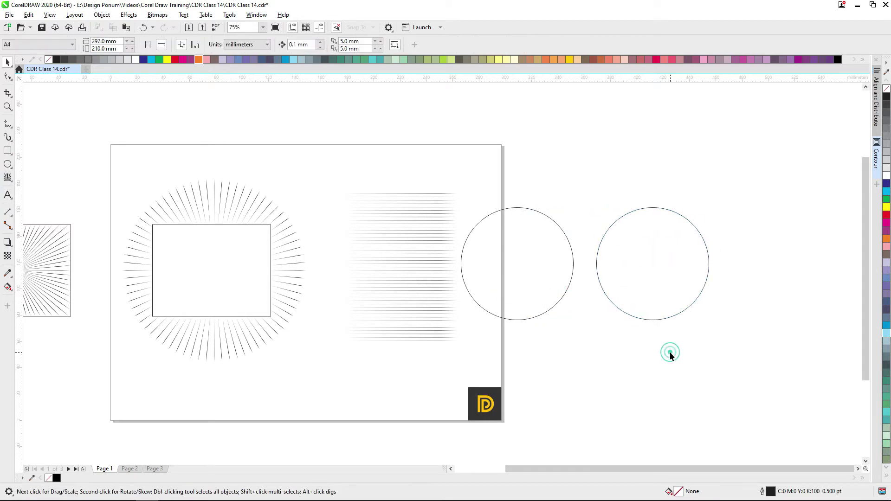
Move the parallel line shape over the first circle and enlarge it slightly so that it surrounds the circle.
left_click(417, 259)
left_click_drag(429, 264, 548, 260)
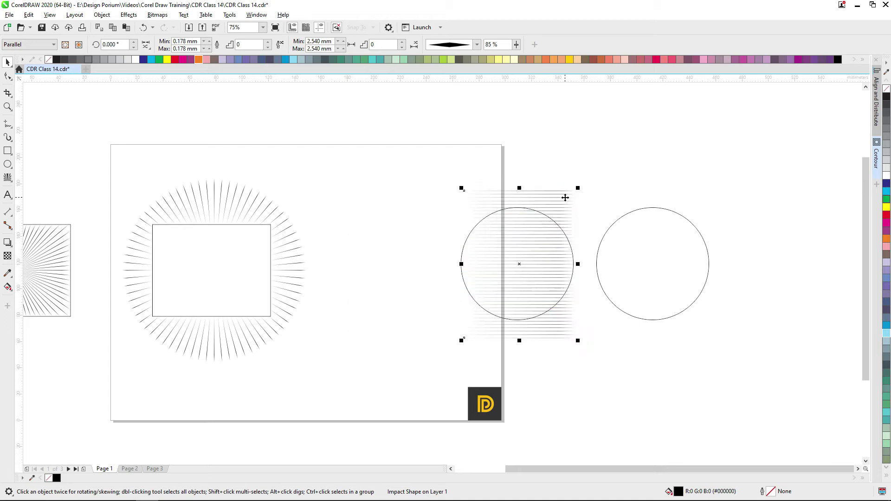
mouse_move(579, 189)
left_mouse_down()
mouse_move(609, 175)
mouse_move(588, 176)
left_mouse_up()
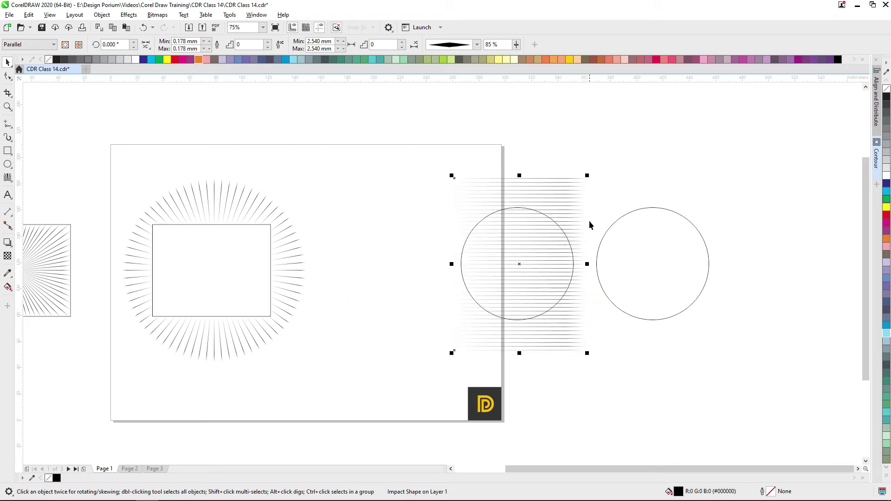
Set the first circle as the inner boundary of the parallel line shape.
left_click(67, 46)
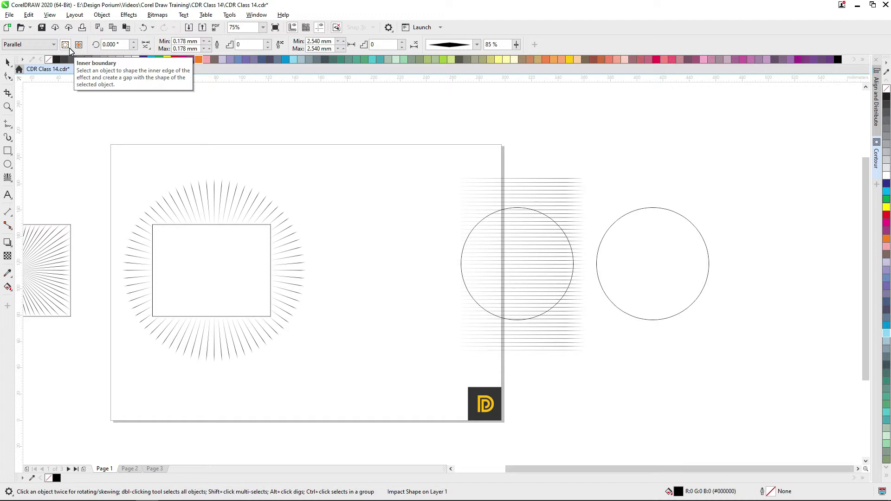
left_click(500, 216)
left_click(449, 281)
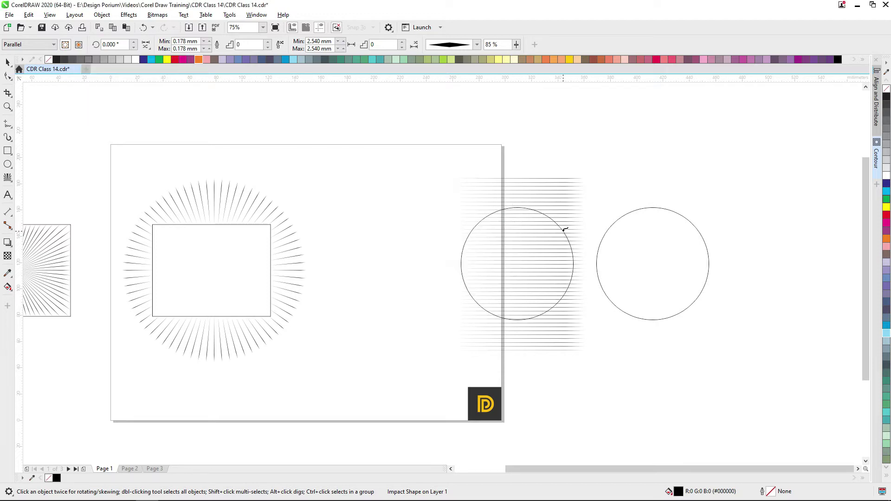
left_click(565, 230)
scroll(548, 208, "right", 2)
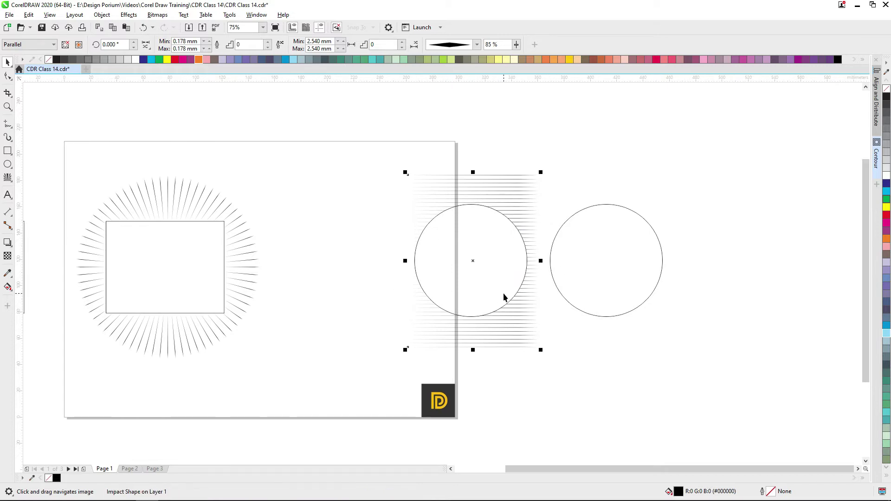
Delete the spare circle to the right of the parallel line shape.
left_click_drag(199, 267, 217, 258)
left_click_drag(375, 256, 333, 275)
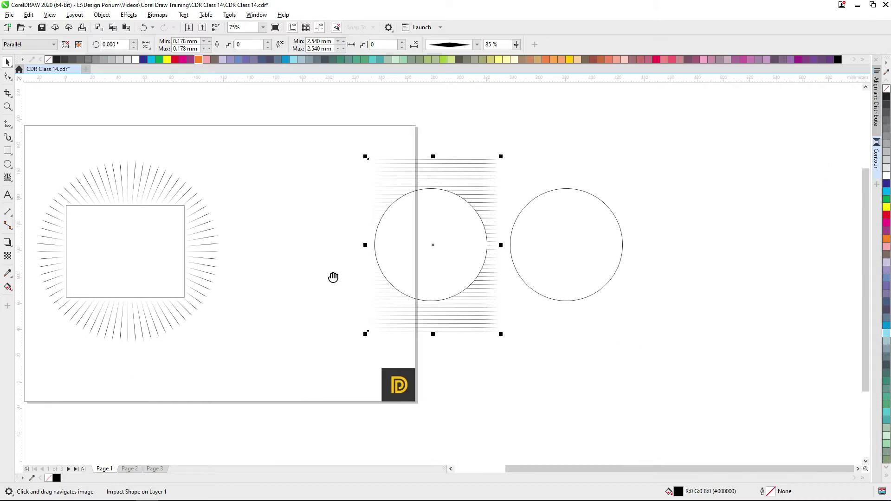
left_click_drag(450, 263, 411, 270)
left_click(482, 181)
left_click(449, 177)
left_click(522, 229)
key("Delete")
Copy the parallel line shape with its circle to the left of the original and select the copied lines.
left_click_drag(535, 132, 325, 346)
left_click_drag(361, 288, 227, 234)
left_click(297, 173)
left_click(296, 173)
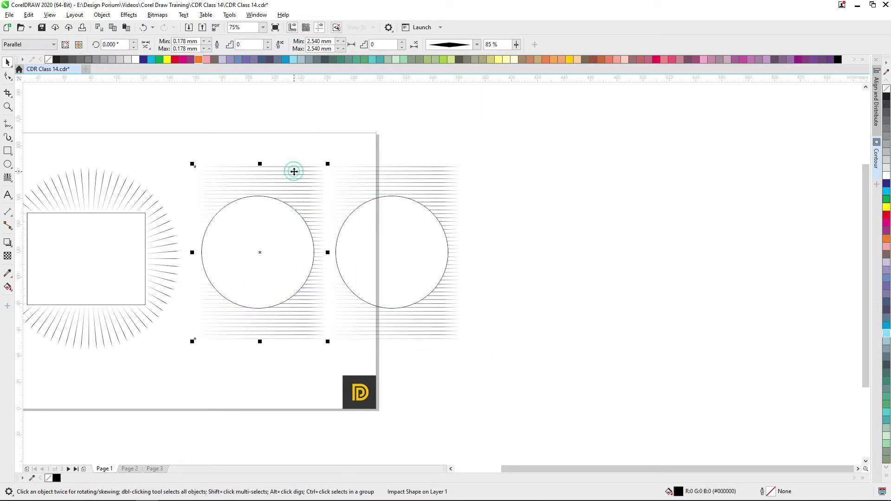
Remove the inner boundary from the copied parallel lines and set the circle they overlap as their outer boundary.
left_click(79, 46)
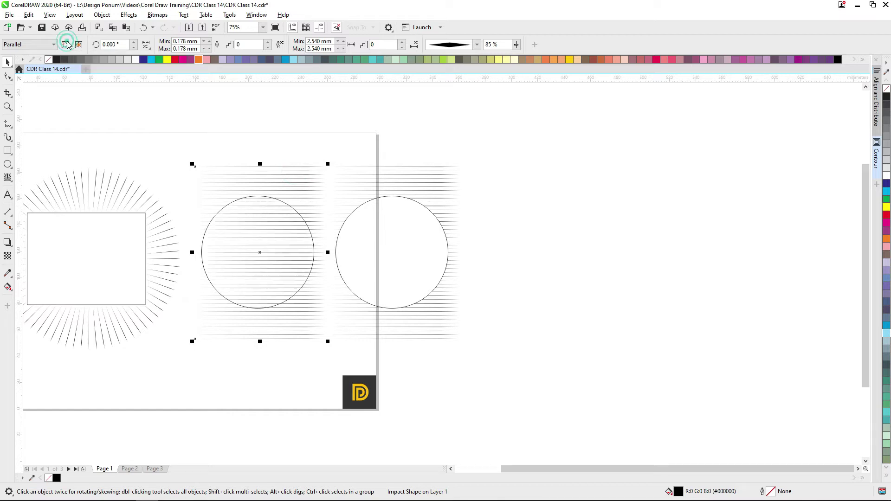
left_click(81, 47)
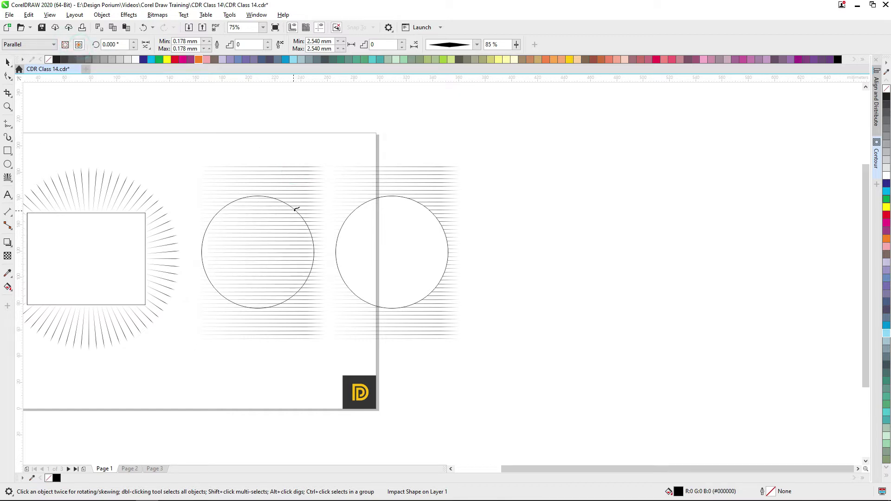
left_click(298, 211)
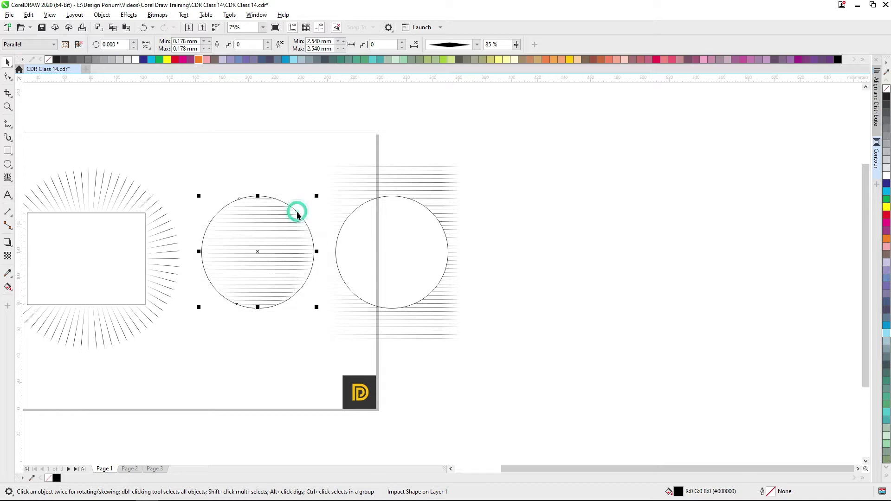
left_click_drag(307, 232, 522, 233)
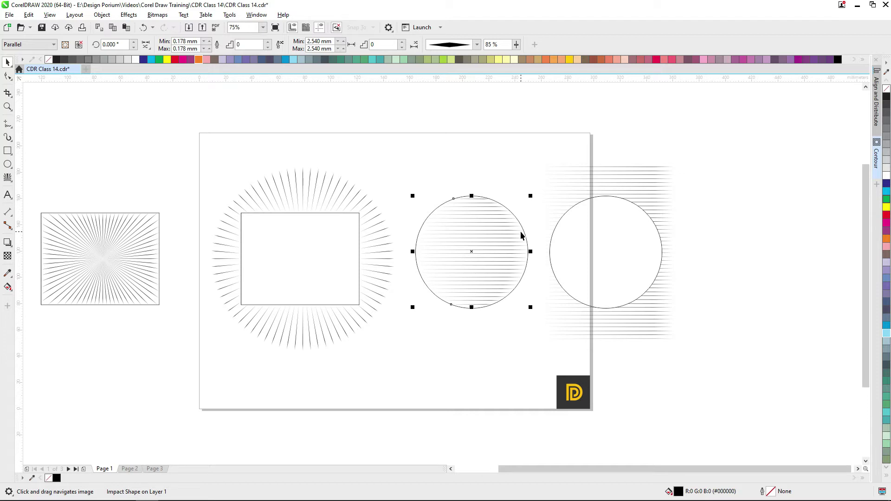
Try to shift all the impact effects and their boundary shapes to the right, off the page.
left_click(338, 227)
left_click_drag(46, 260, 159, 238)
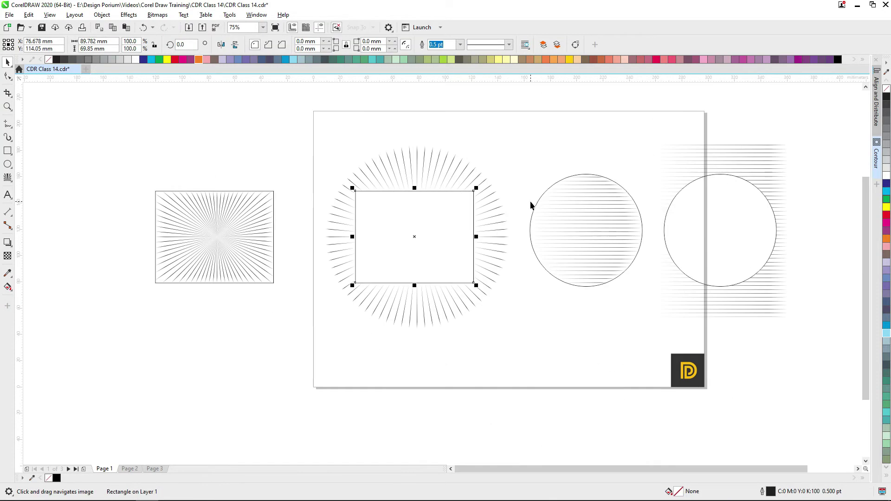
left_click_drag(531, 202, 299, 221)
left_click(241, 186)
left_click(229, 187)
left_click_drag(233, 187, 315, 350)
left_click_drag(651, 124, 39, 343)
scroll(236, 271, "down", 1)
left_click_drag(226, 271, 561, 262)
left_click_drag(380, 311, 448, 235)
key("ctrl+z")
key("ctrl+z")
Move all the impact effects and boundary shapes to the right of the page and copy the radial effect back onto it.
left_click_drag(582, 163, 153, 324)
left_click_drag(314, 322, 613, 323)
left_click(376, 320)
left_click_drag(376, 320, 339, 244)
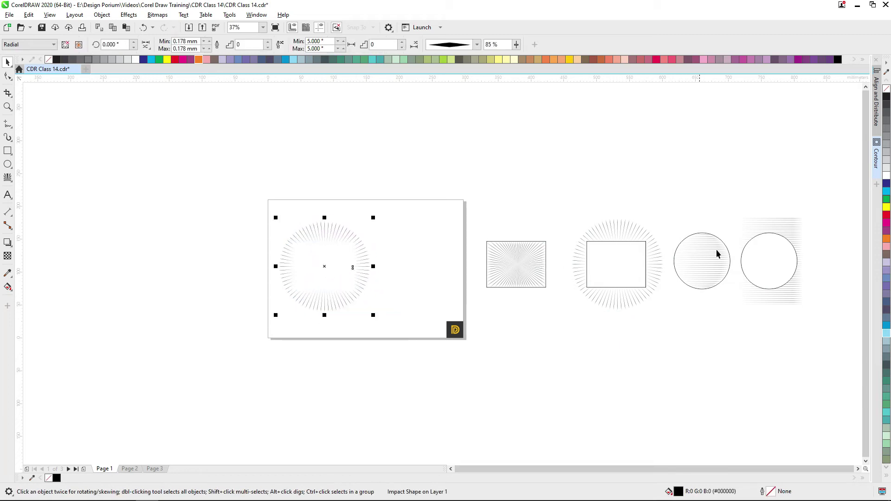
Copy the parallel line effect onto the page beside the radial copy.
left_click_drag(767, 227, 400, 234)
key("ctrl+z")
left_click_drag(407, 243, 424, 239)
Remove the inner boundary from the radial copy on the page.
left_click(328, 236)
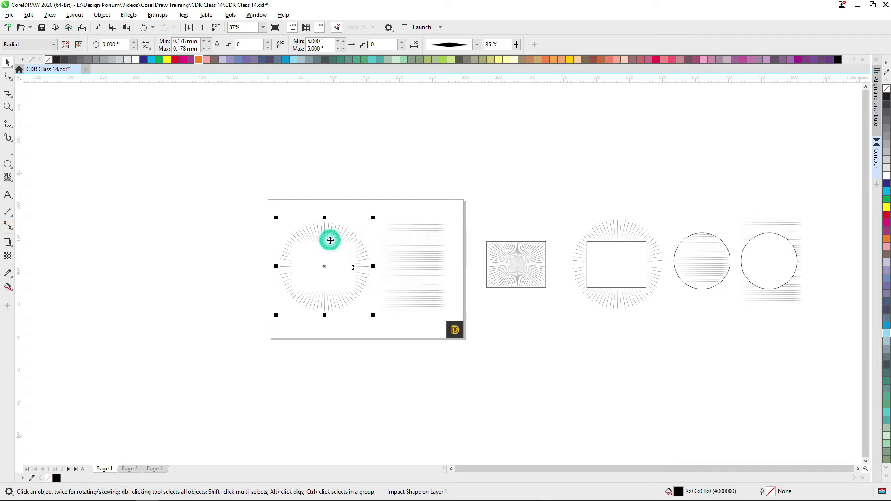
scroll(404, 280, "up", 2)
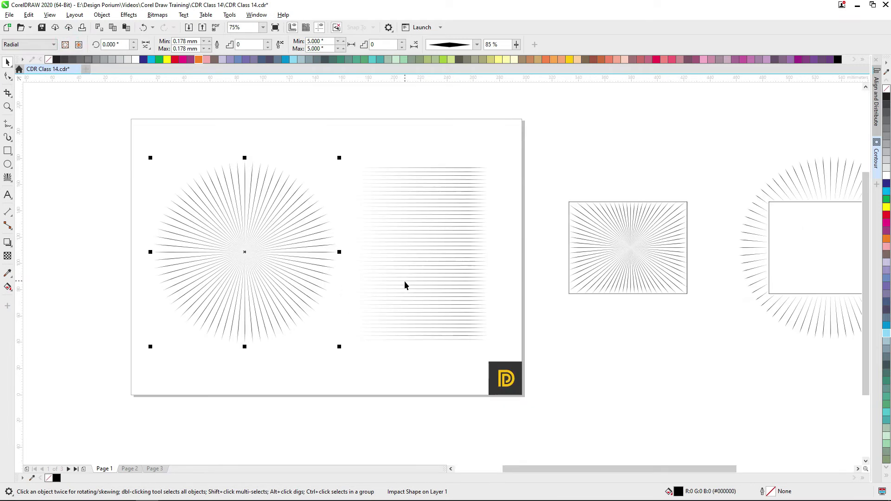
left_click(491, 252)
left_click(278, 227)
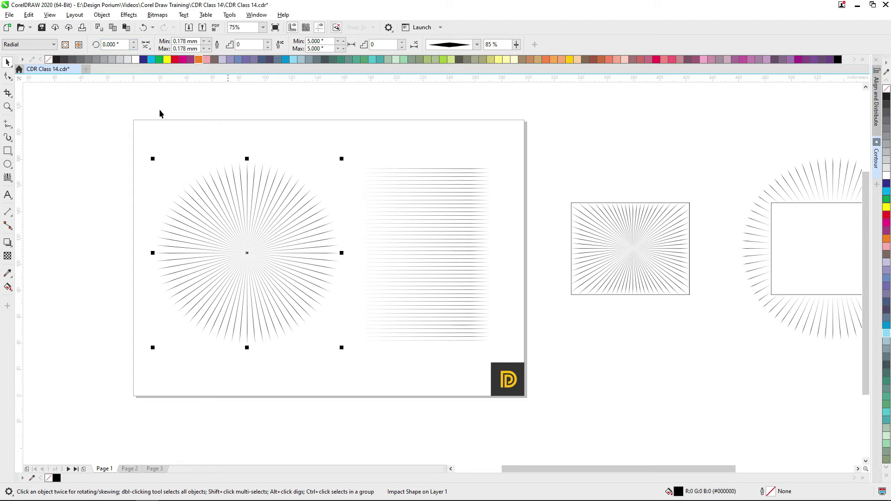
Examine the random start and end point options of the radial effect.
left_click(147, 46)
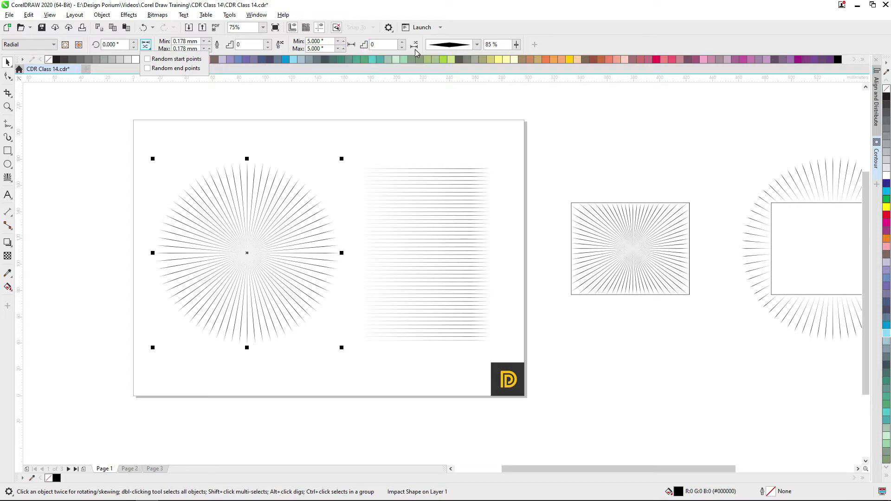
left_click(449, 47)
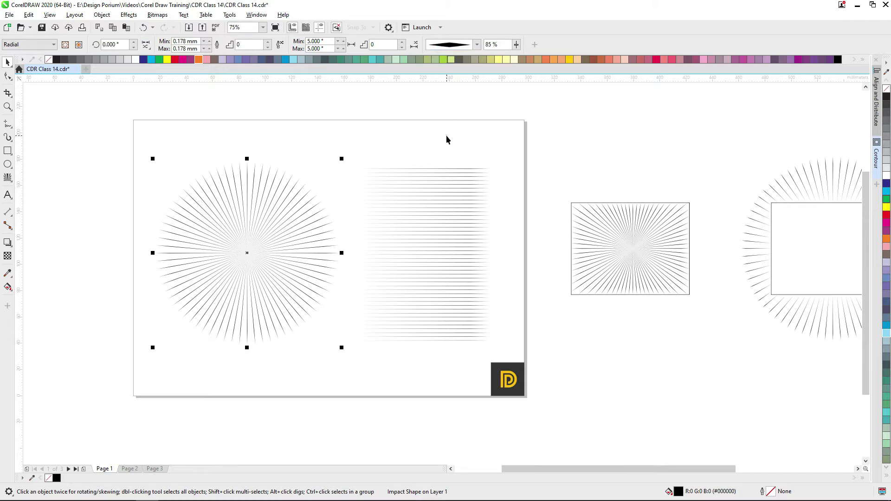
left_click(453, 209)
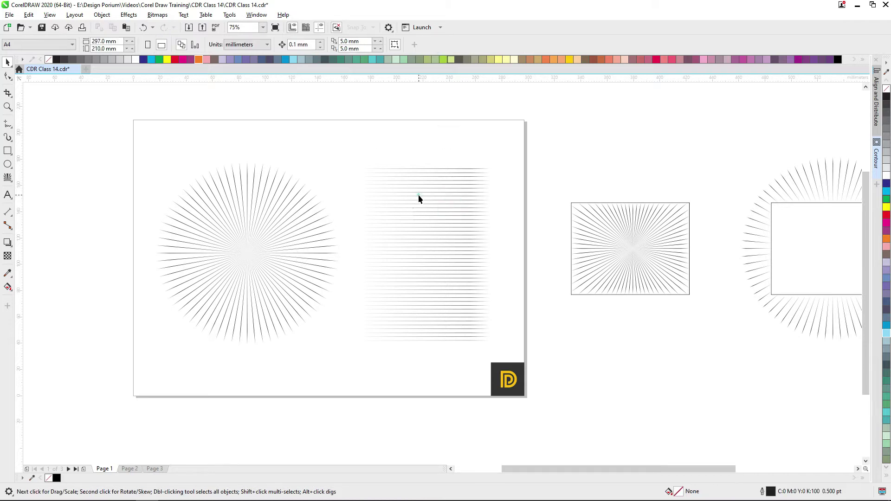
Select the parallel line effect on the page and set its minimum line width to 0.010 mm.
left_click(432, 193)
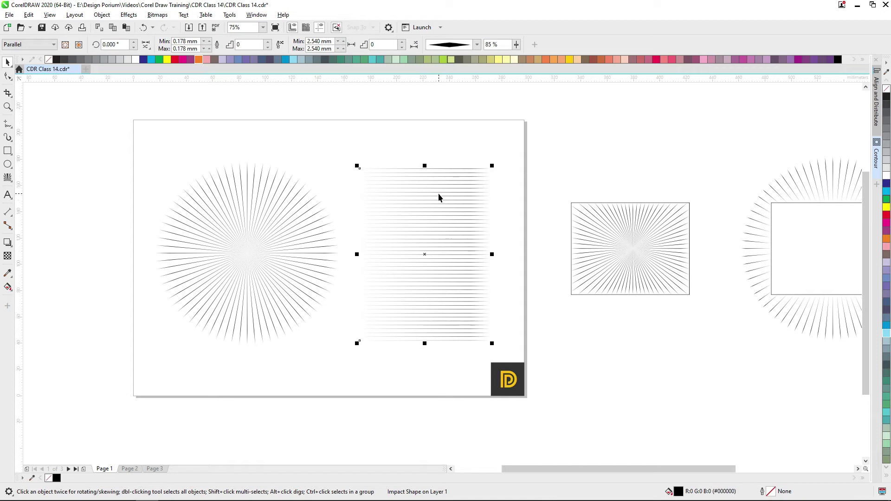
left_click_drag(438, 198, 391, 185)
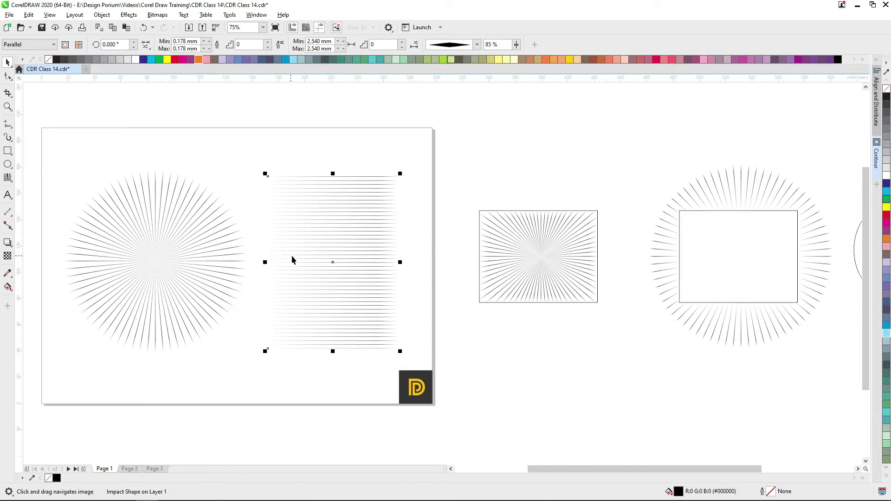
scroll(293, 260, "up", 2)
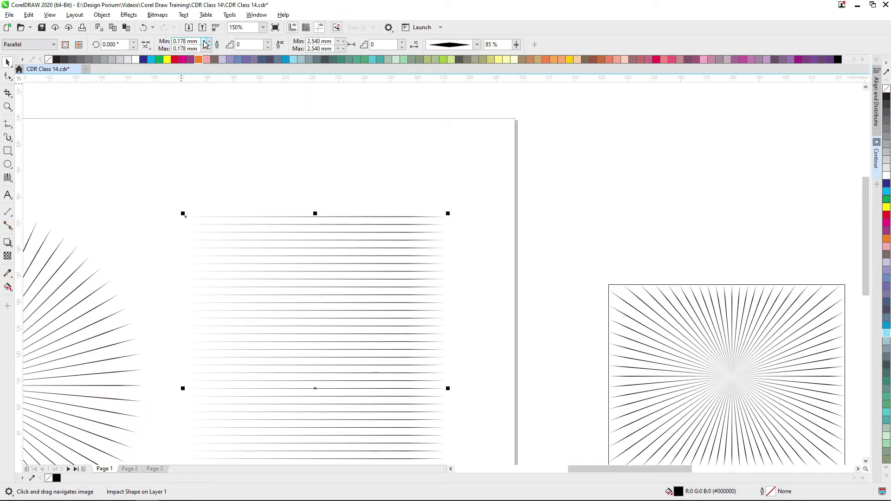
left_click(206, 45)
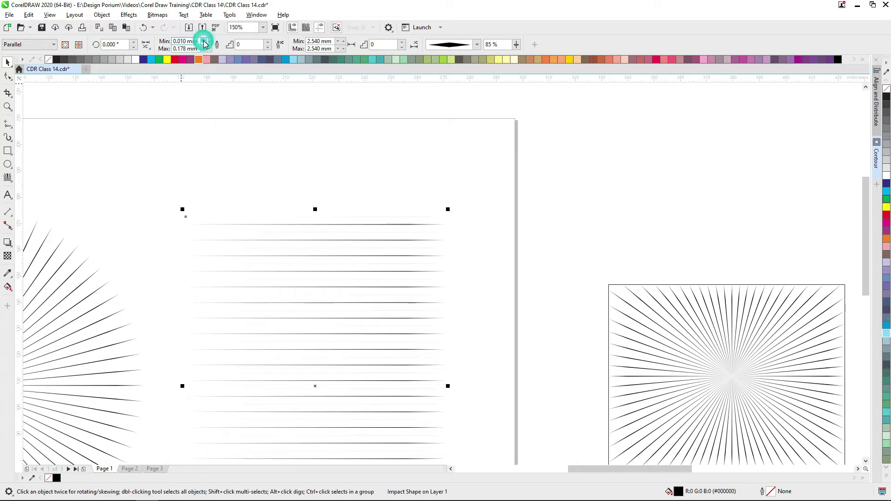
scroll(302, 254, "up", 2)
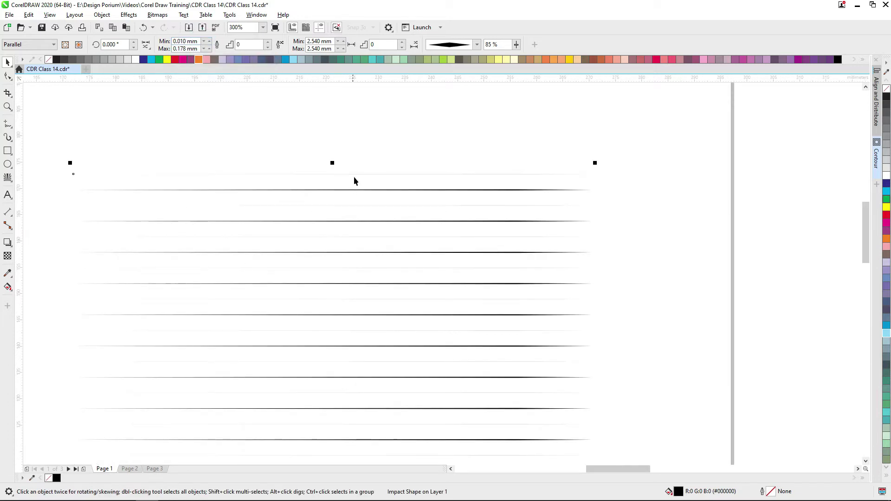
Raise the minimum and maximum line widths of the parallel effect to 1.110 mm.
left_click(209, 42)
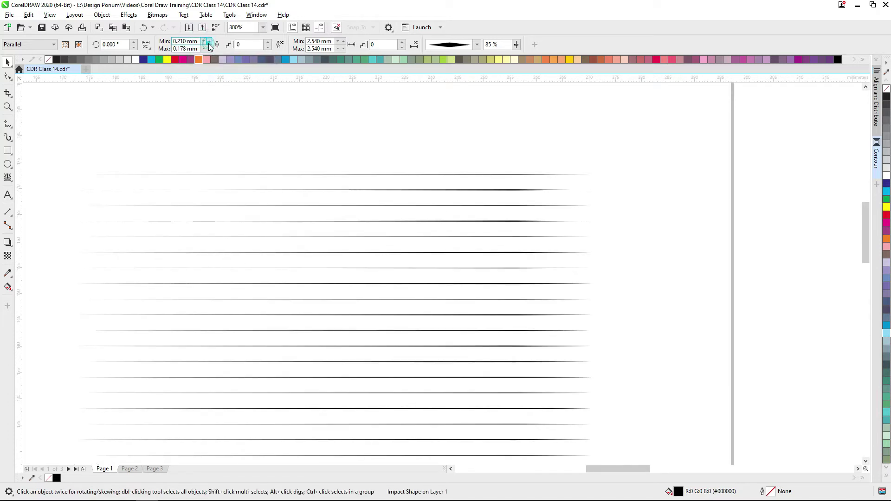
left_click(208, 42)
left_click(209, 42)
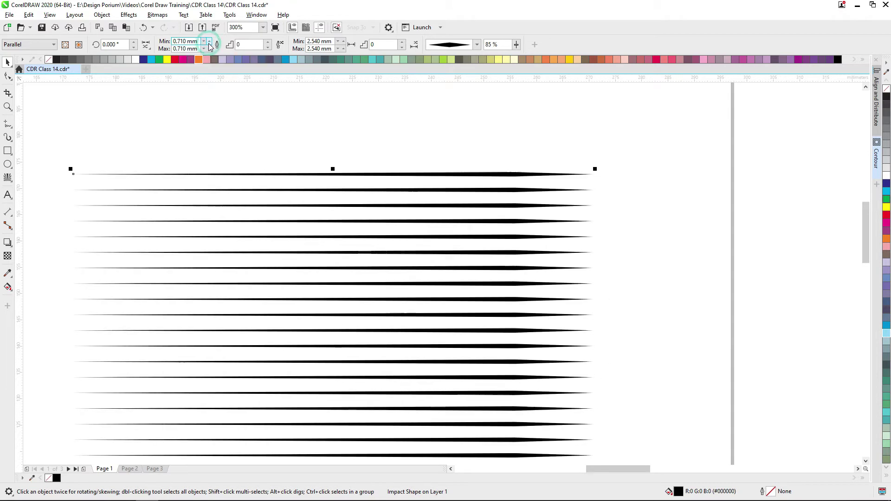
left_click(209, 42)
left_click(209, 41)
left_click(208, 42)
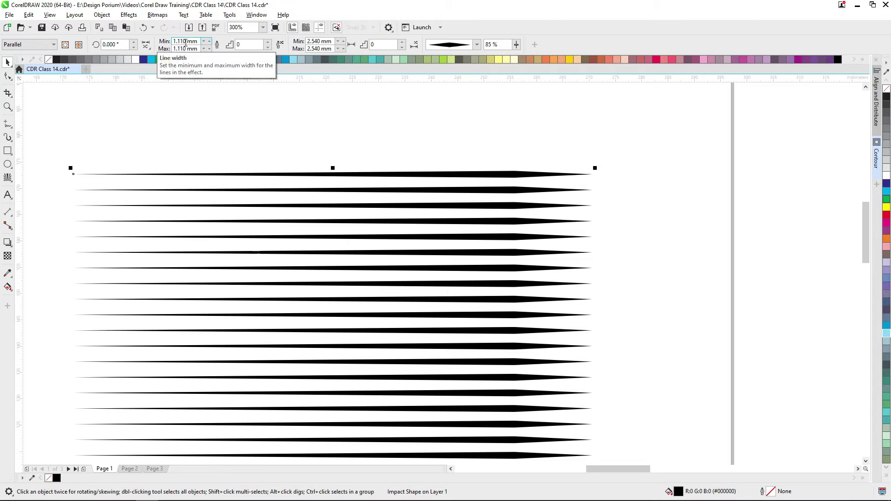
Set the parallel effect's minimum line width to 0.1 mm and its maximum line width to 2 mm.
double_click(186, 41)
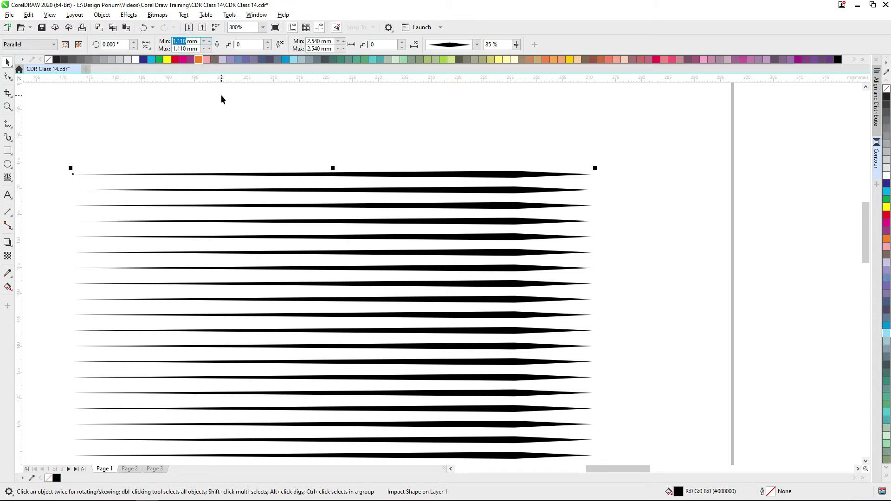
type(".1")
key("Return")
double_click(200, 48)
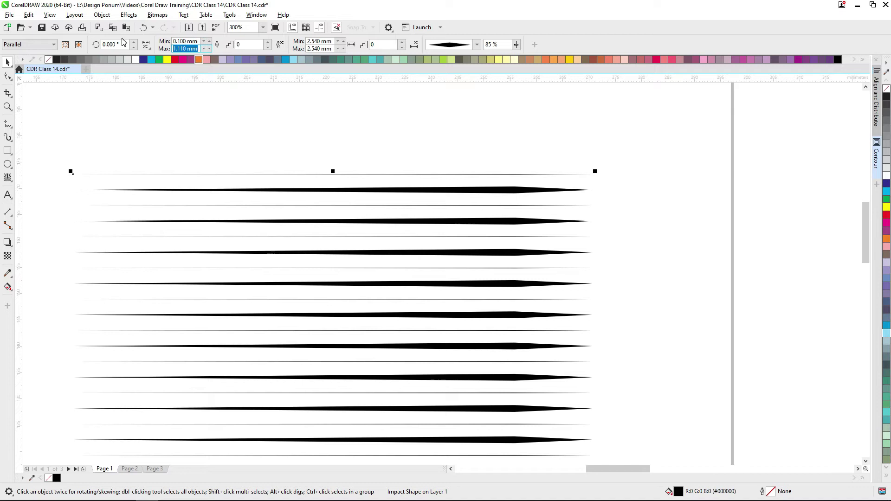
type("2")
key("Return")
scroll(430, 151, "down", 1)
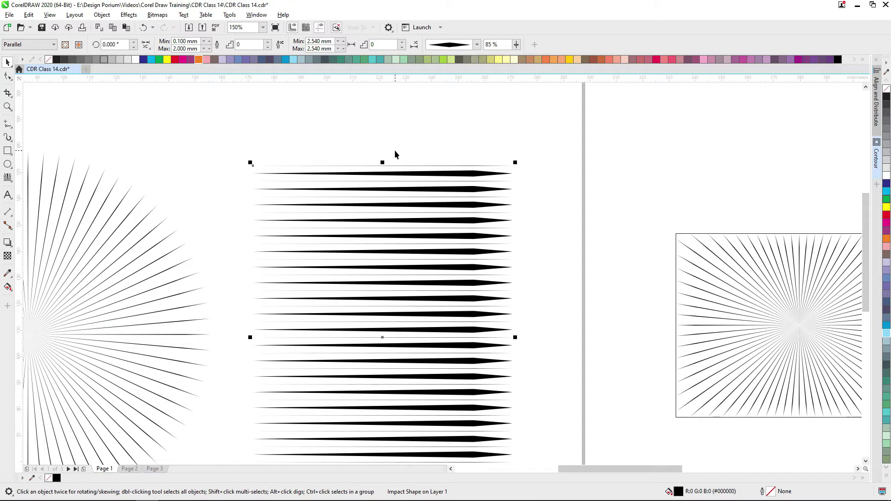
Set the parallel effect's minimum line width to 0.5 mm.
double_click(185, 40)
type("0.5")
key("Return")
scroll(430, 181, "up", 1)
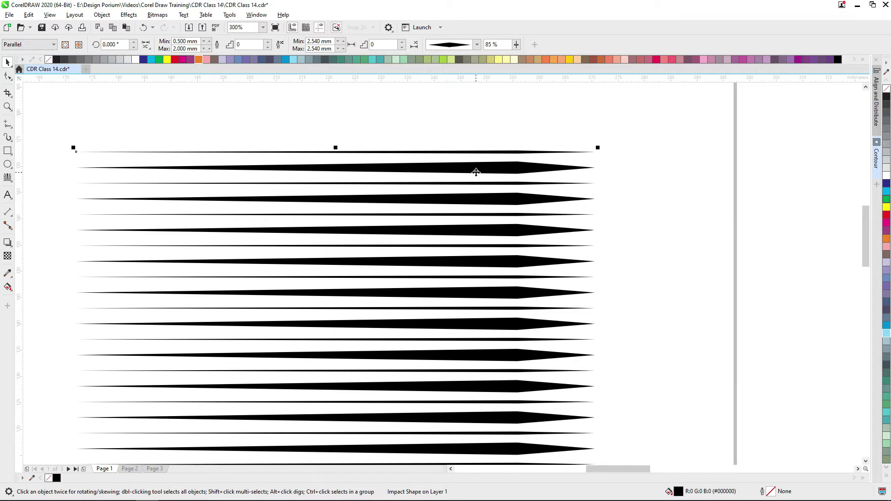
left_click_drag(203, 106, 183, 114)
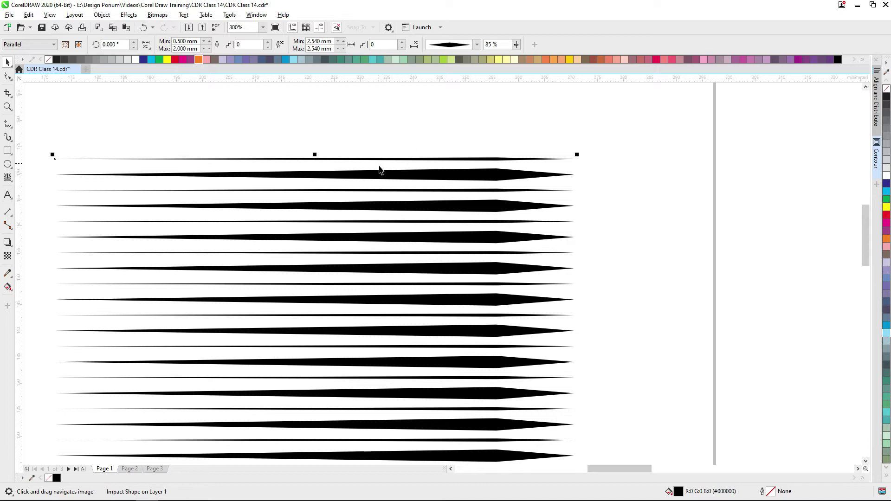
Increase the parallel effect's minimum and maximum line spacing to 3.040 mm.
left_click(342, 43)
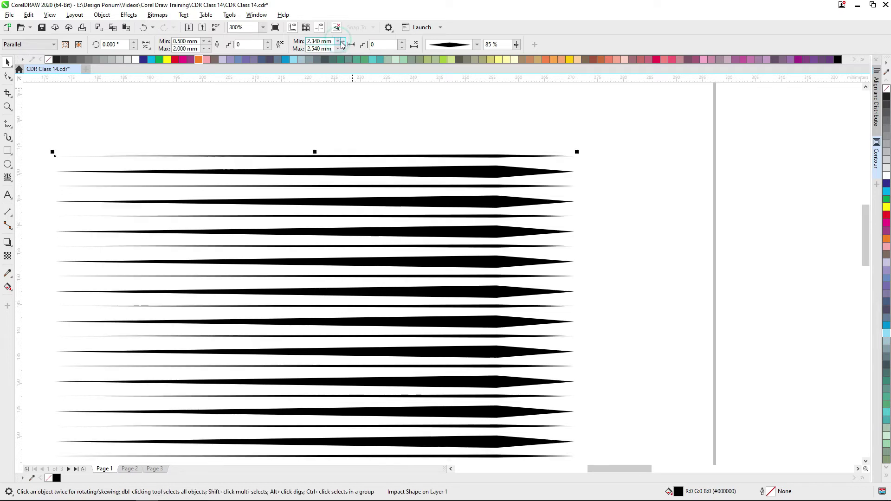
left_click(342, 42)
left_click(342, 42)
left_click(342, 43)
left_click(342, 42)
left_click(342, 42)
left_click(342, 42)
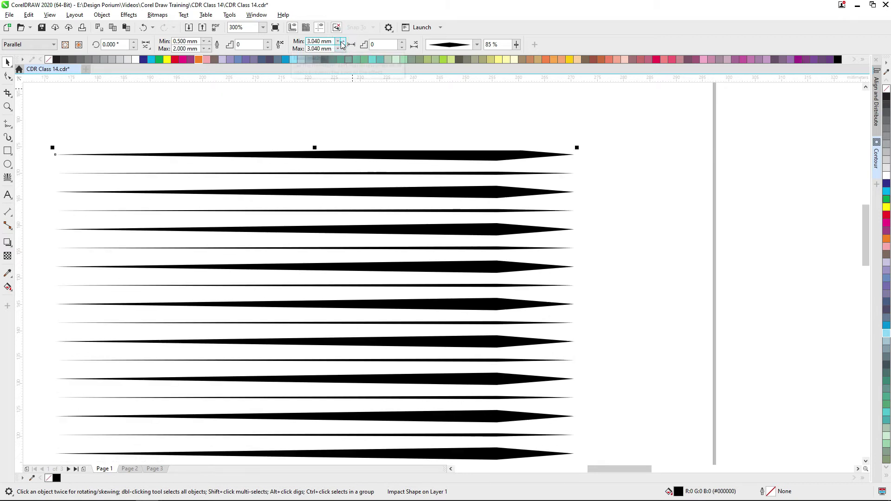
Reduce the parallel effect's minimum line spacing to 1.340 mm.
left_click(339, 43)
left_click(339, 43)
left_click(338, 44)
scroll(418, 159, "down", 2)
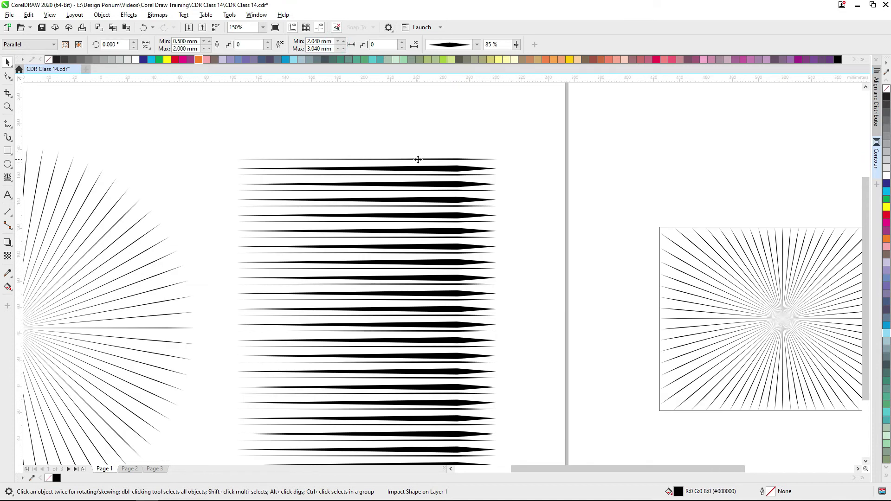
scroll(388, 138, "down", 2)
left_click_drag(405, 175, 328, 153)
left_click(337, 42)
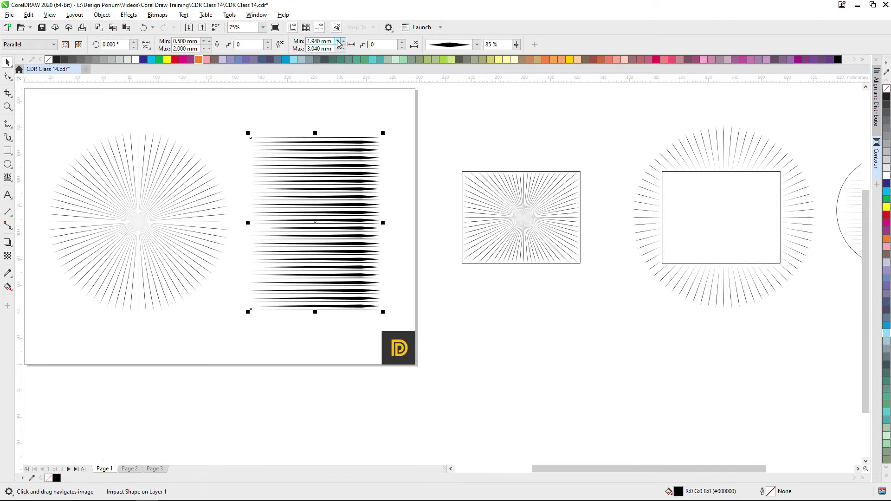
left_click(338, 43)
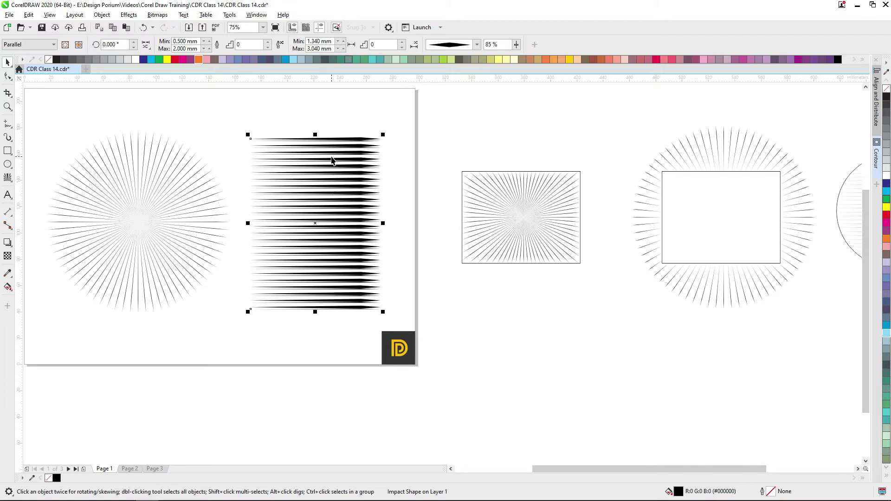
Set the parallel effect's minimum line spacing to 2.340 mm and its maximum line width to 1 mm, and deselect it.
left_click(343, 40)
left_click(343, 41)
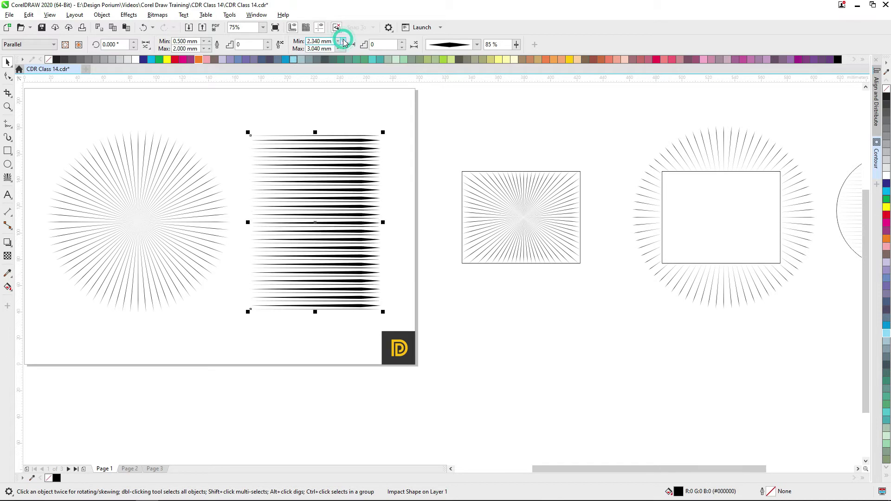
scroll(338, 173, "up", 2)
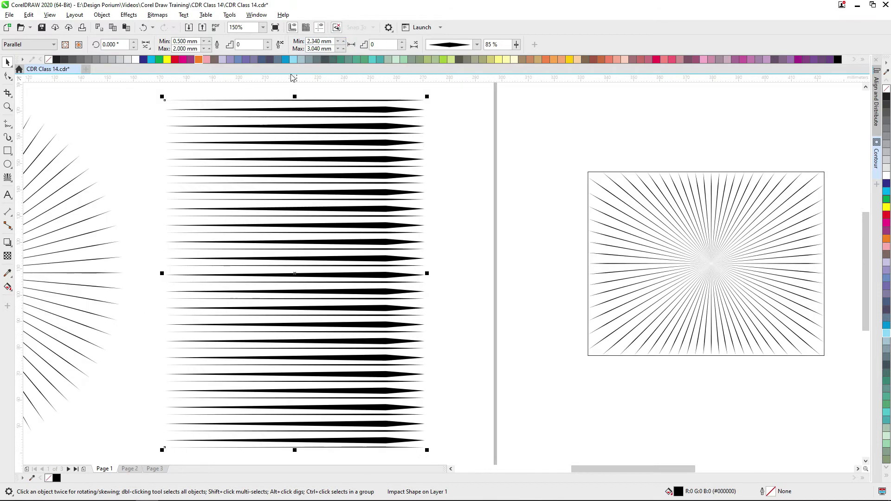
double_click(180, 46)
type("1")
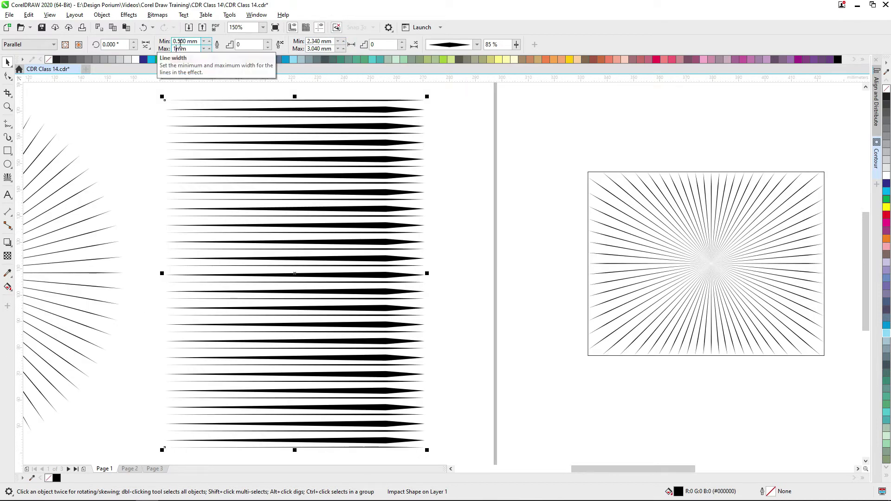
key("Return")
left_click(470, 144)
scroll(393, 172, "down", 4)
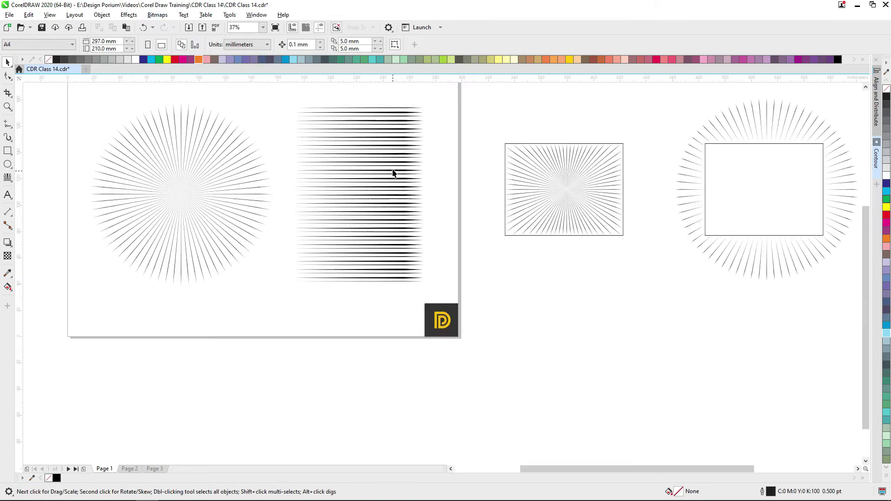
Rotate the lines of the parallel effect on the page to 22 degrees.
scroll(393, 172, "up", 1)
left_click(396, 161)
left_click_drag(392, 156, 337, 148)
left_click(114, 44)
type("22")
key("Return")
scroll(228, 205, "down", 1)
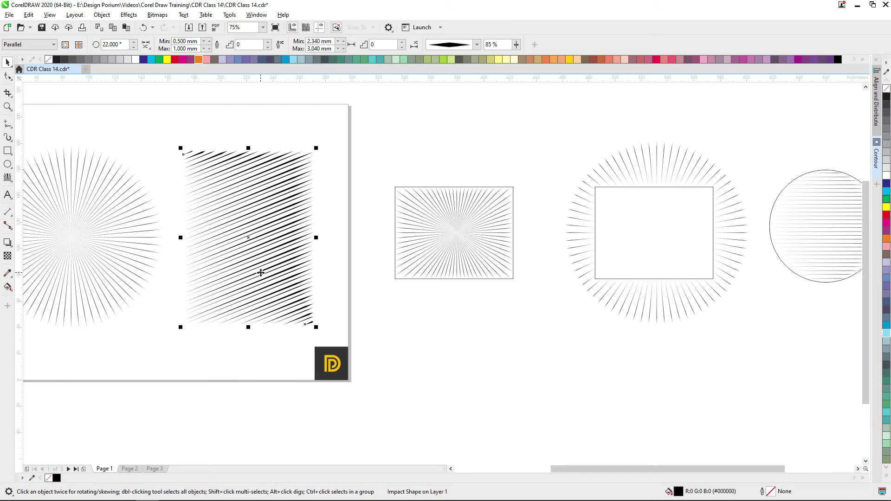
Set the maximum line width of the parallel effect on the page to 1.300 mm.
left_click(209, 48)
left_click(208, 49)
left_click(209, 49)
left_click(208, 49)
left_click(209, 49)
left_click(209, 49)
left_click(204, 50)
left_click(203, 50)
left_click(204, 51)
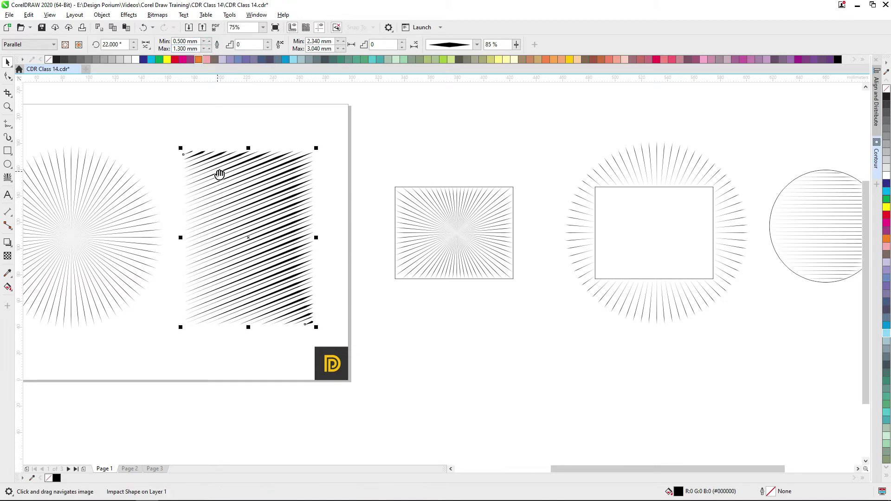
Switch the parallel effect's line style to straight lines, then back to the diamond-shaped style.
left_click_drag(219, 175, 319, 184)
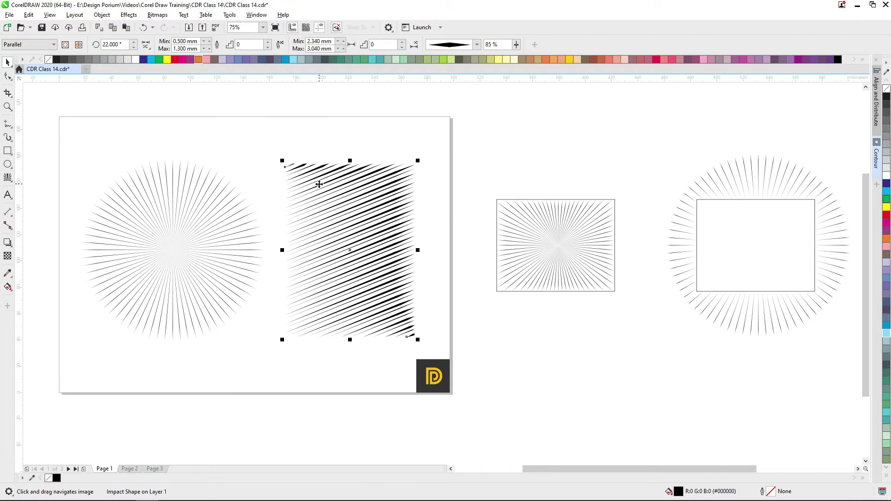
left_click(460, 46)
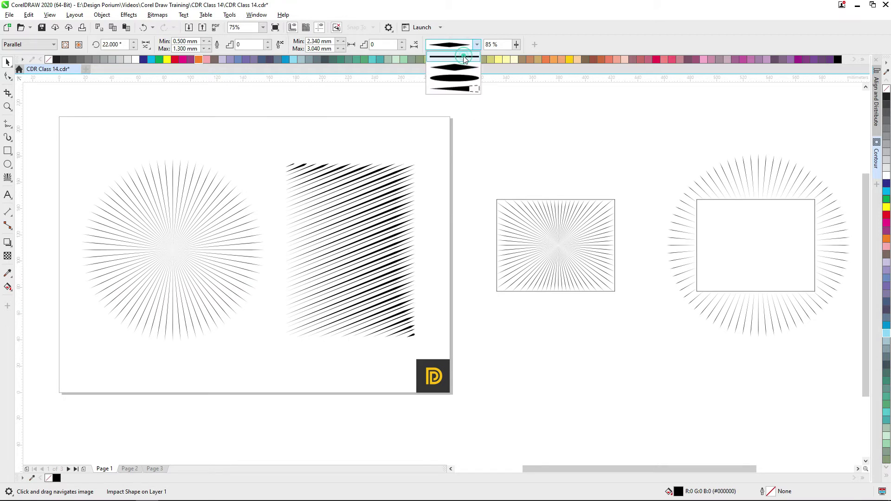
left_click(464, 56)
scroll(377, 196, "up", 2)
left_click(458, 45)
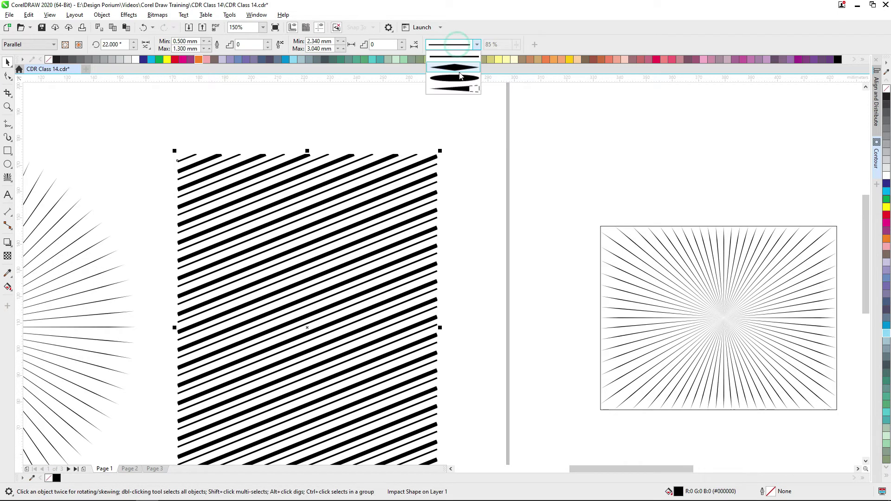
left_click(461, 68)
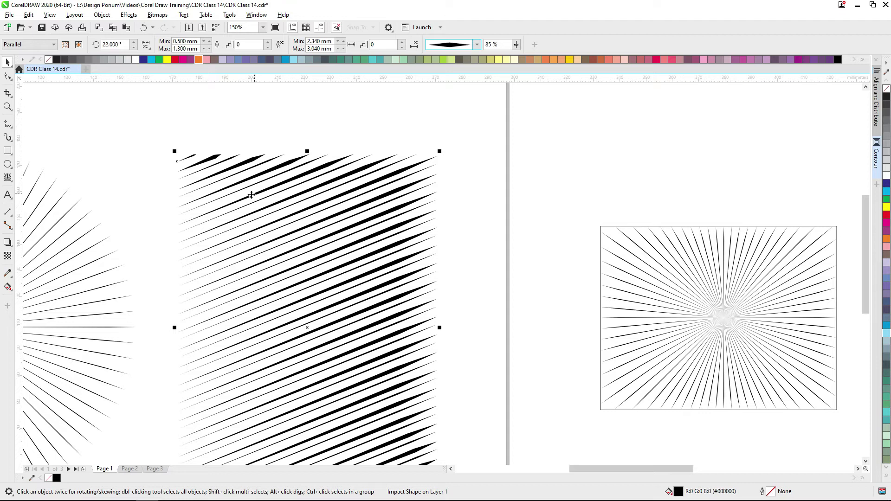
Try the elliptical line style on the parallel effect, then apply the wedge style that widens toward one end.
left_click(450, 45)
left_click(453, 79)
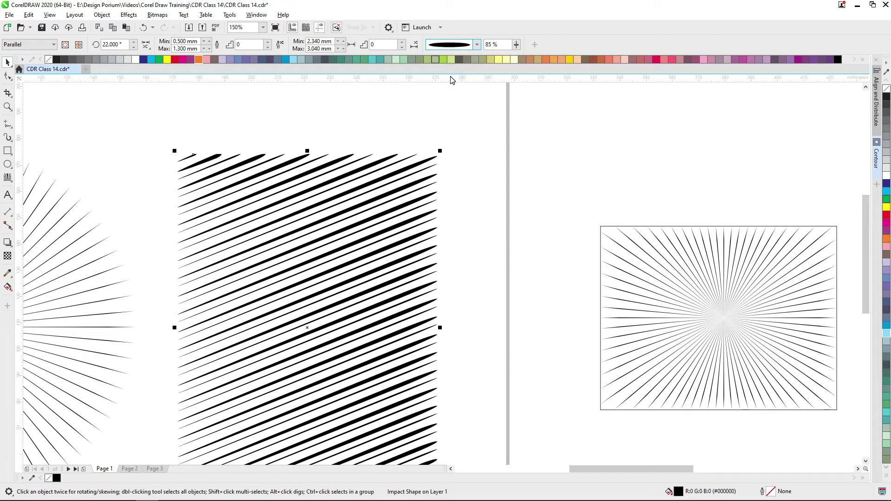
left_click(464, 45)
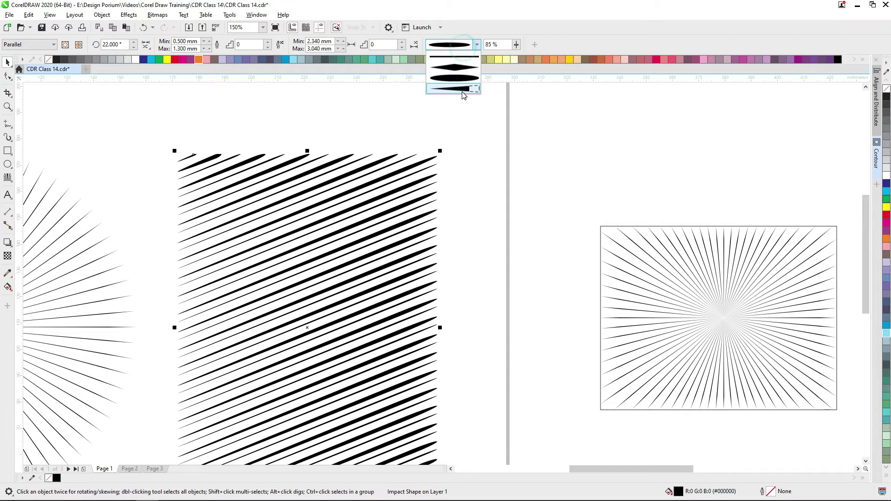
left_click(461, 93)
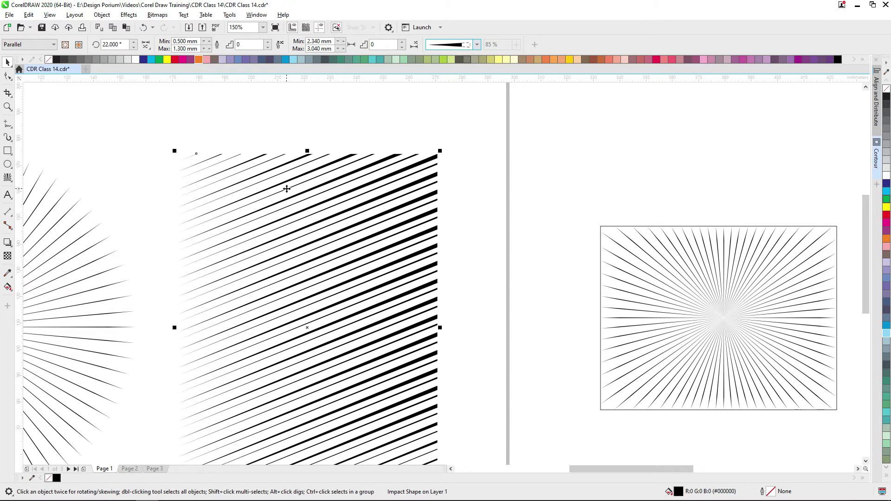
left_click_drag(223, 233, 263, 216)
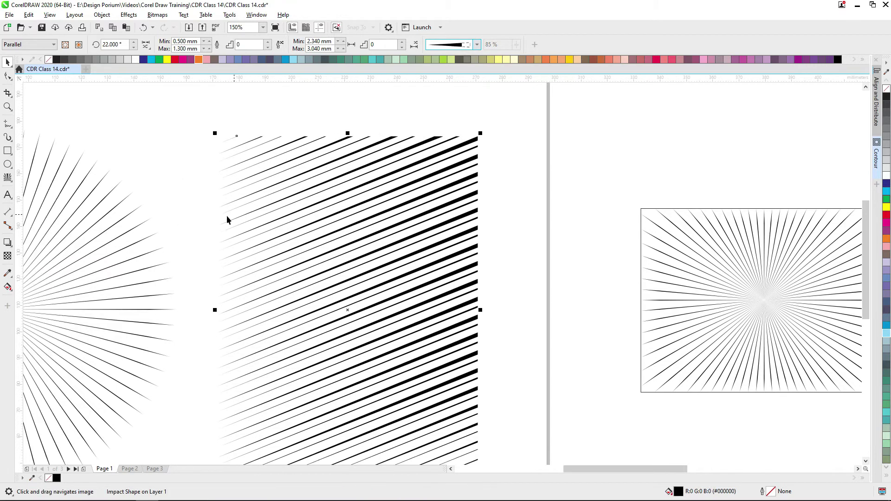
Delete the radial and parallel effects from the page.
scroll(267, 169, "down", 2)
left_click_drag(407, 109, 193, 344)
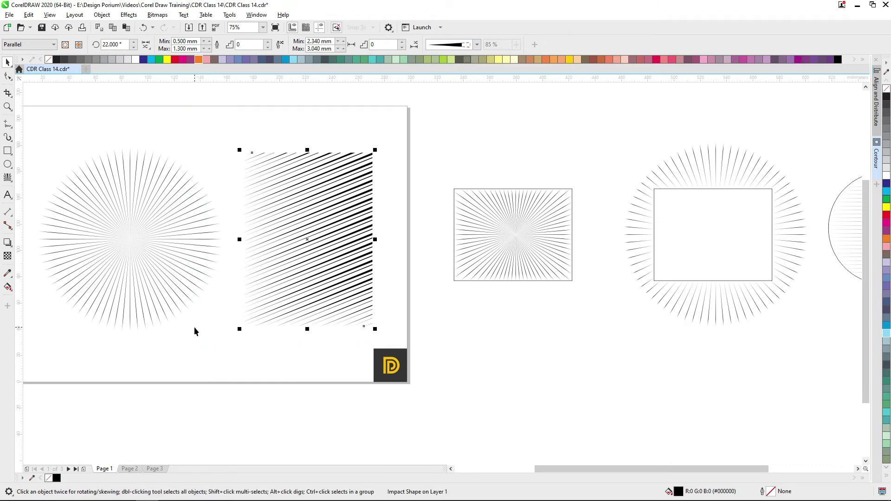
left_click_drag(289, 107, 331, 107)
left_click_drag(441, 111, 52, 340)
key("Delete")
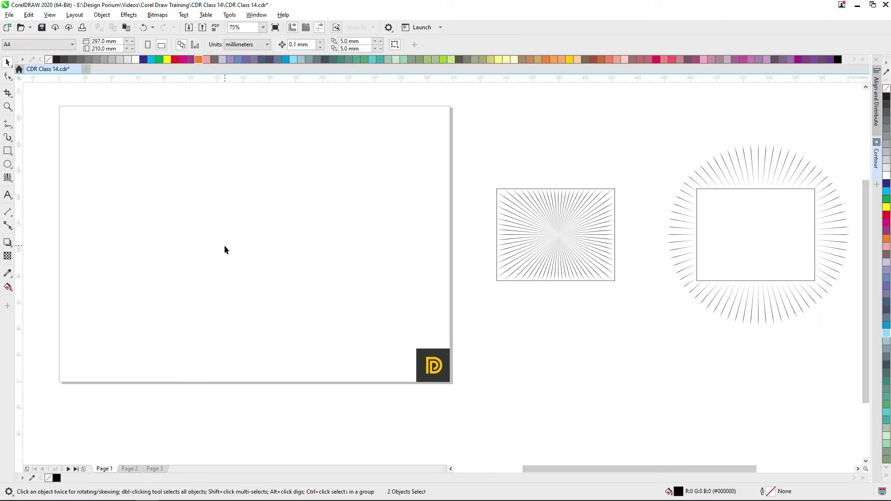
Move the row of bounded effects beside the page so that the first rectangle lies on the page.
scroll(224, 245, "down", 2)
left_click_drag(299, 175, 472, 264)
scroll(217, 241, "up", 4)
Fill the rectangle bounding the first radial effect with dark blue and send it behind the lines.
left_click(262, 157)
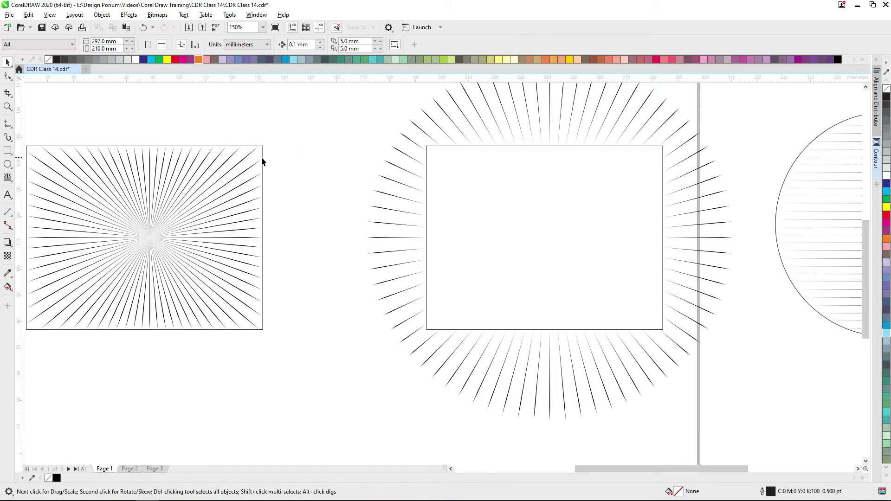
left_click_drag(246, 162, 501, 200)
key("ctrl+z")
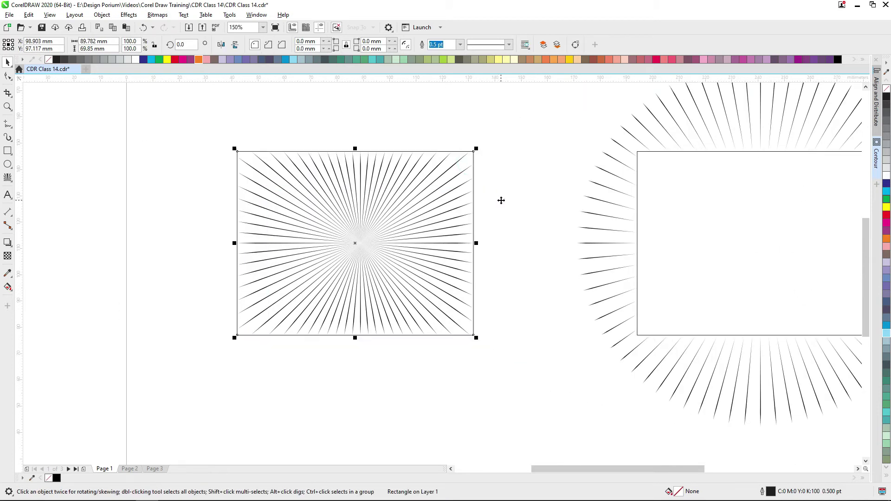
left_click(887, 187)
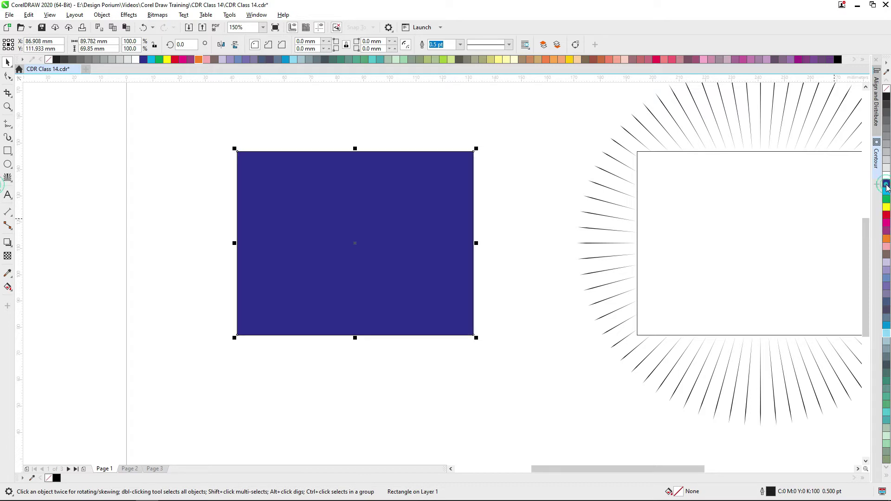
key("shift+Page_Down")
Color the radial effect's lines inside the blue rectangle cyan and deselect everything.
left_click(486, 182)
left_click(455, 180)
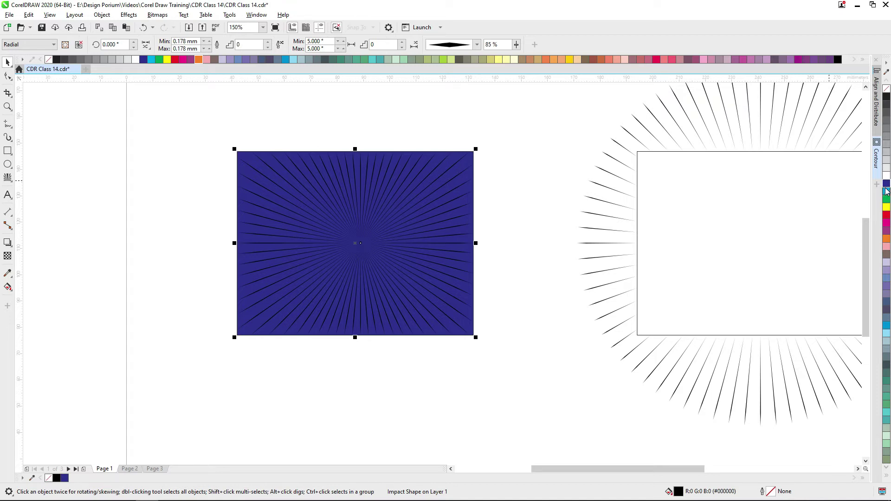
left_click(886, 193)
left_click(513, 215)
scroll(328, 217, "up", 1)
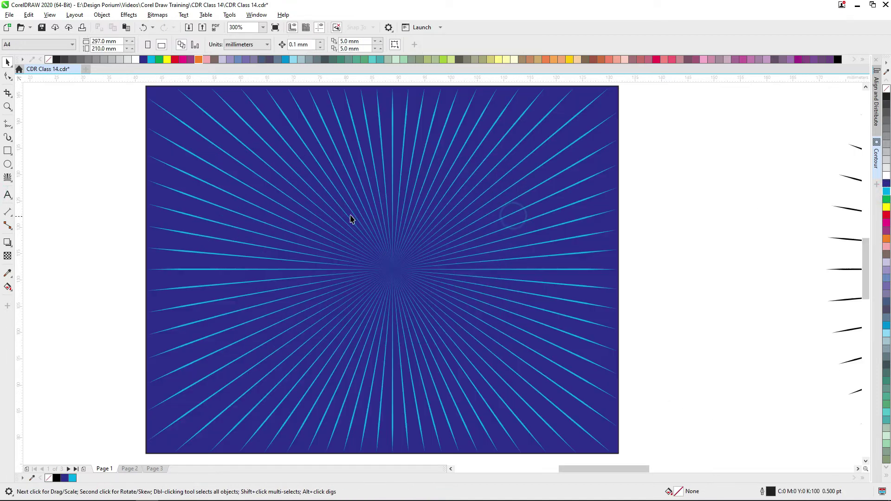
left_click(595, 110)
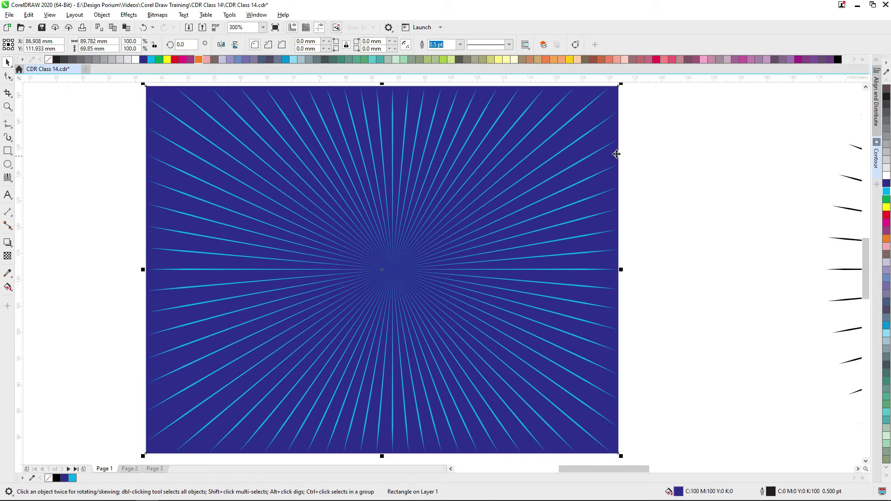
scroll(507, 159, "down", 1)
left_click(557, 173)
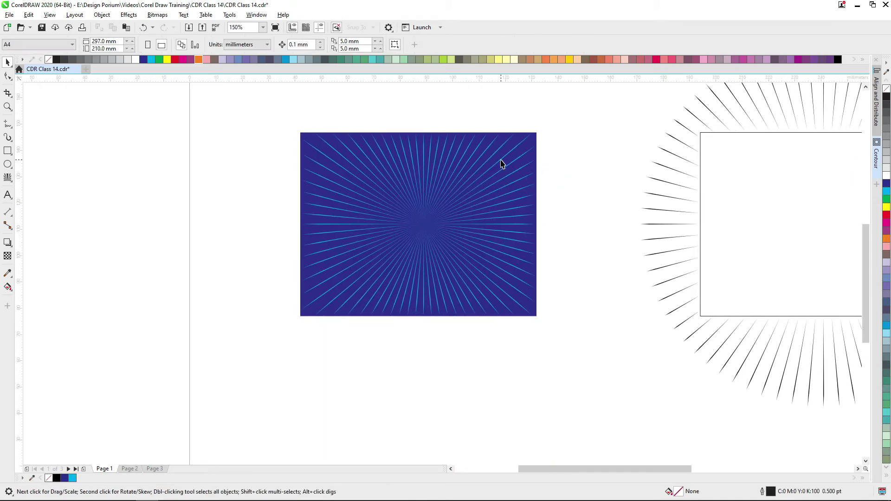
Try maximum line widths of 2 mm and 1 mm on the cyan radial effect.
left_click(501, 162)
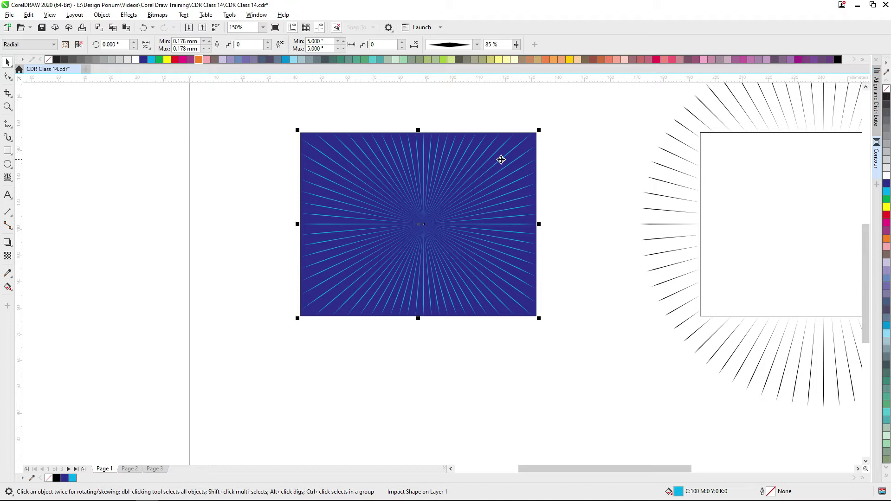
left_click(478, 148)
left_click(478, 145)
double_click(180, 48)
type("2")
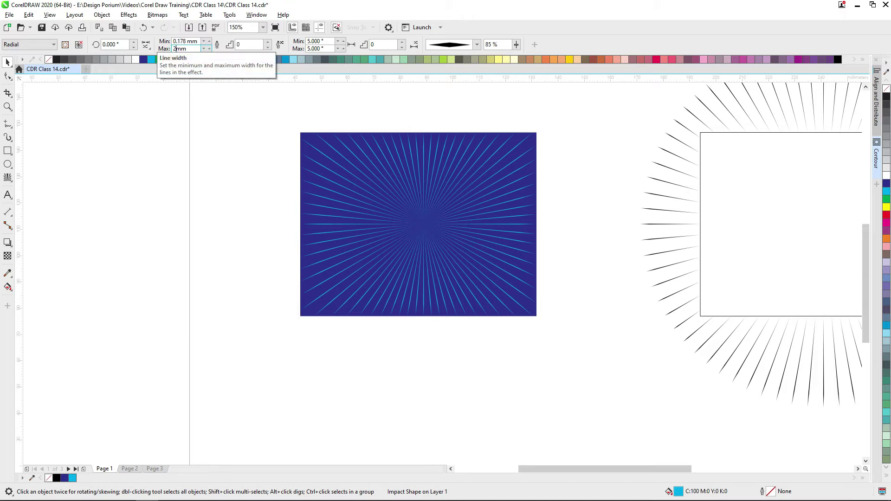
key("Return")
double_click(185, 48)
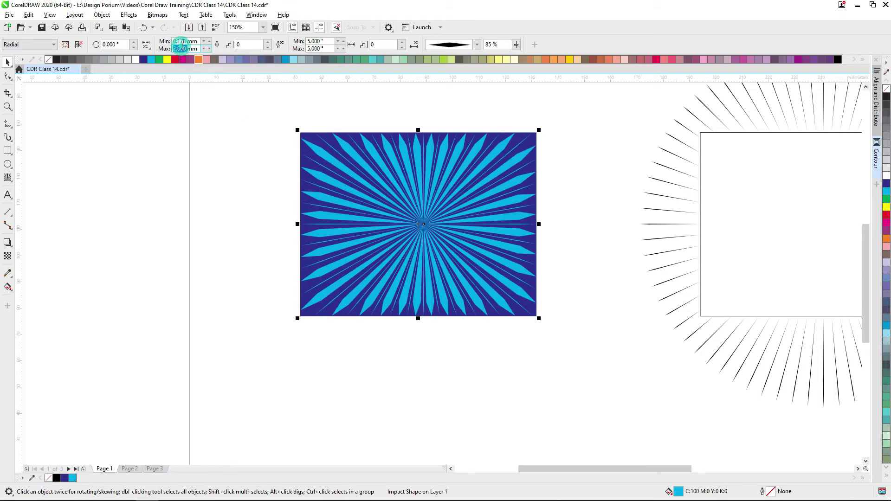
type("1")
key("Return")
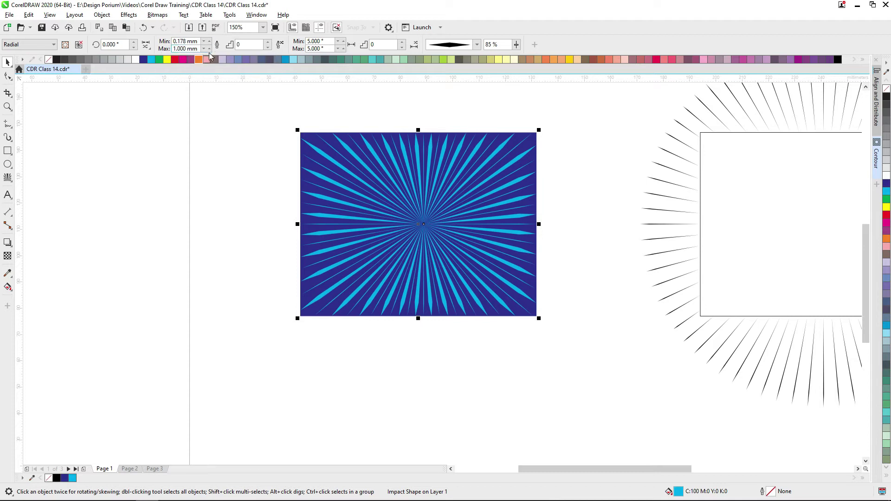
Set the cyan radial effect's maximum line width to 0.75 mm and its minimum to 0.3 mm.
double_click(184, 48)
type(".75")
key("Return")
double_click(184, 42)
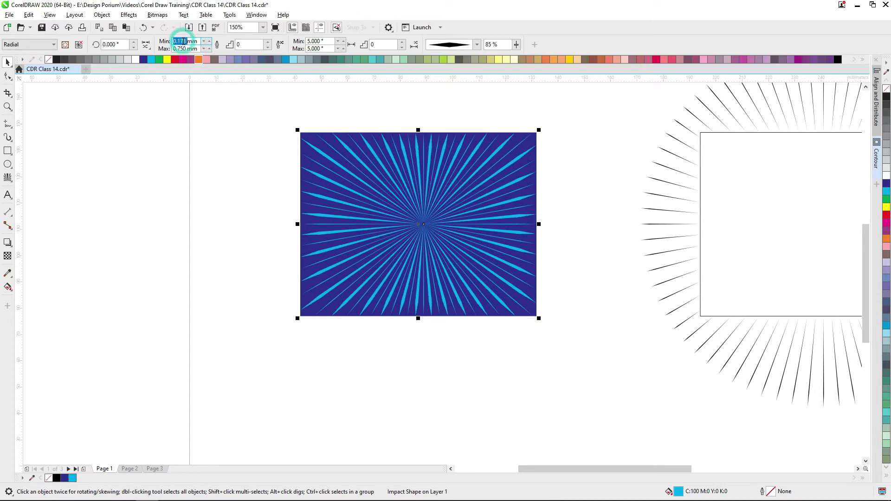
type(".3")
key("Return")
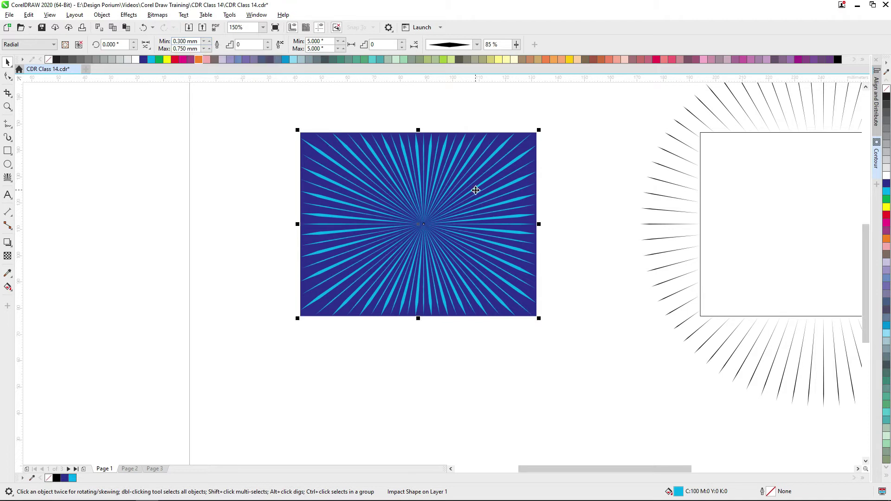
Try rotation angles of 10 and 45 degrees on the cyan radial effect.
left_click_drag(124, 44, 1, 16)
type("10")
key("Return")
double_click(113, 45)
type("45")
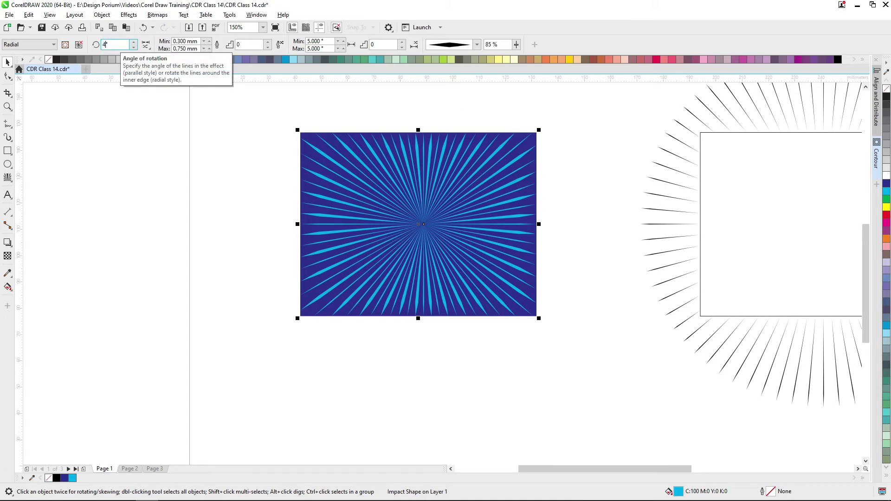
left_click(523, 160)
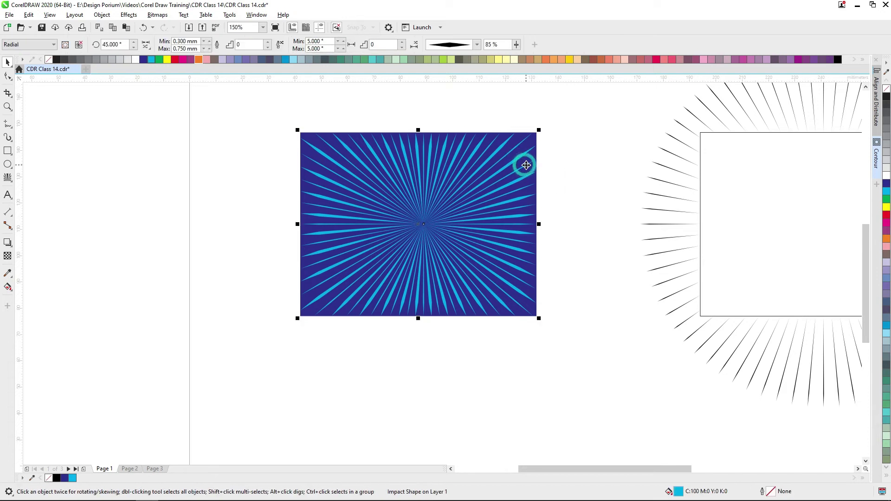
Set the cyan radial effect's rotation angle to 50 degrees and deselect it.
double_click(113, 45)
type("50")
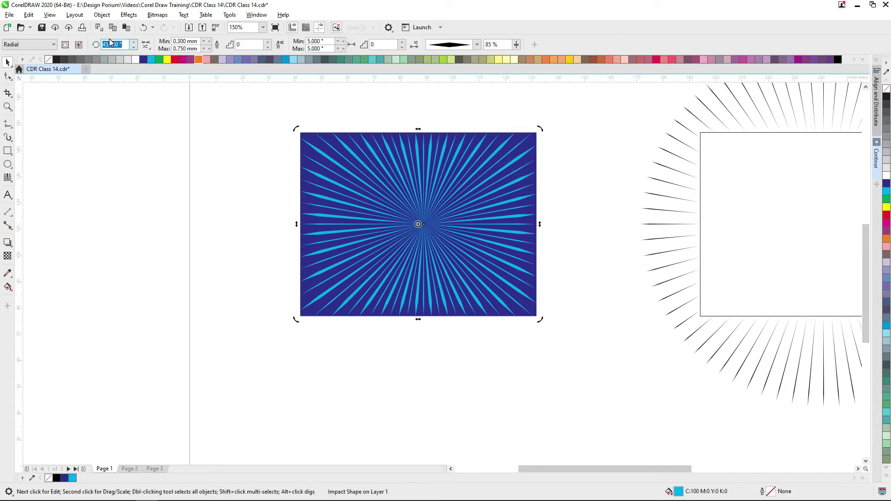
key("Return")
left_click_drag(446, 210, 389, 200)
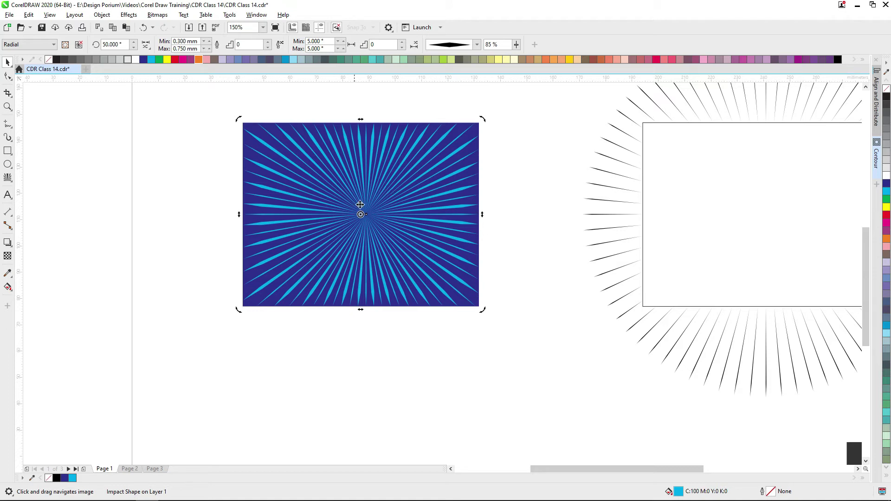
left_click_drag(390, 192, 339, 218)
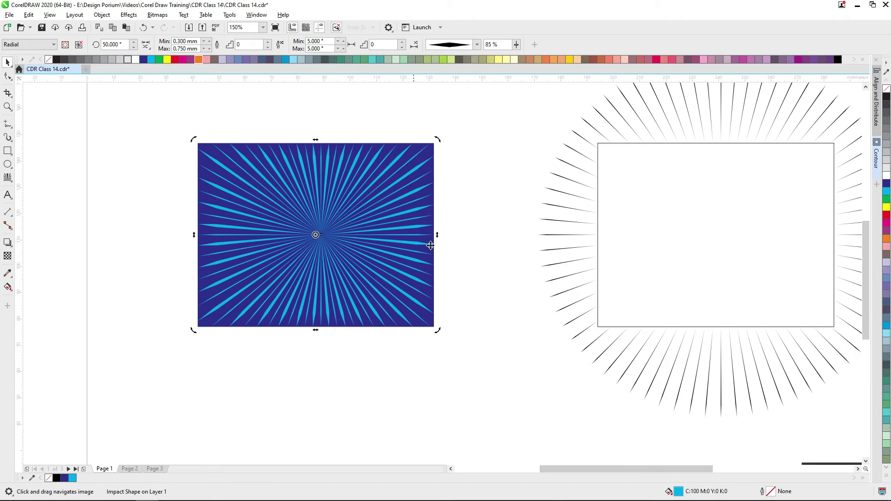
scroll(284, 218, "down", 2)
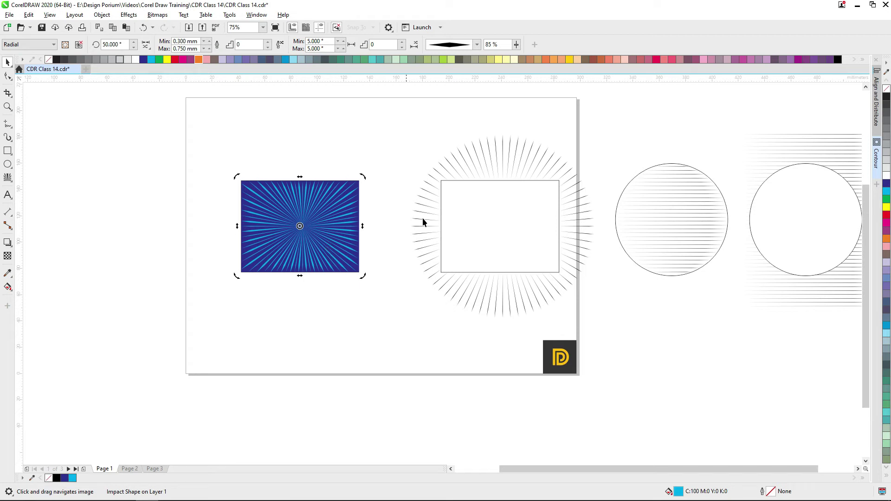
left_click(410, 181)
scroll(338, 196, "up", 2)
left_click(370, 195)
scroll(374, 196, "down", 2)
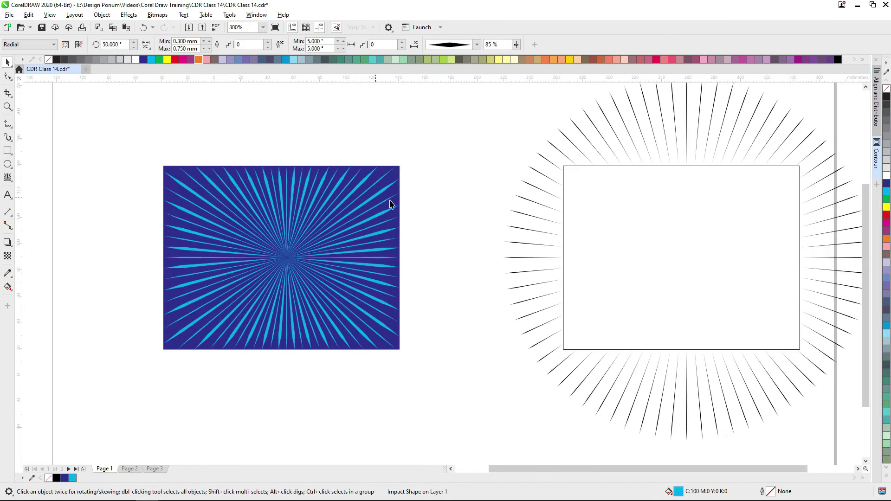
Move both circles, together with the parallel effect inside the first one, onto the lower part of the page.
left_click(531, 207)
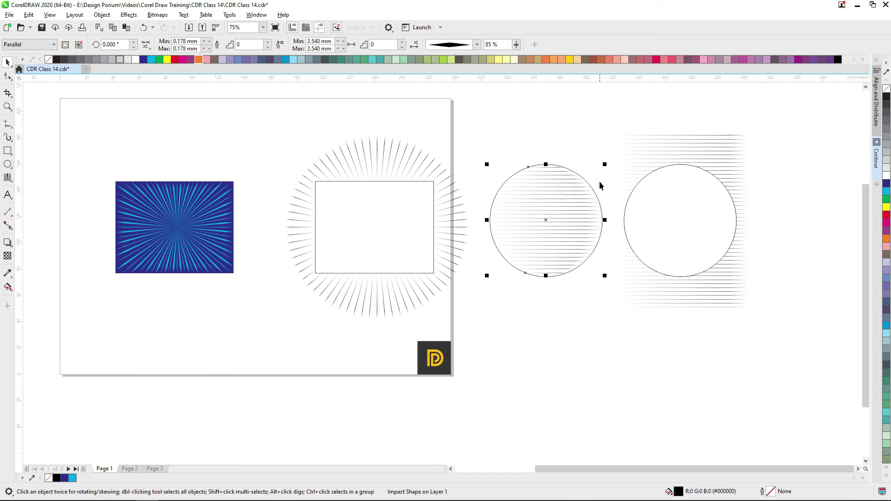
left_click_drag(771, 123, 462, 293)
left_click_drag(643, 224, 247, 322)
scroll(144, 240, "up", 1)
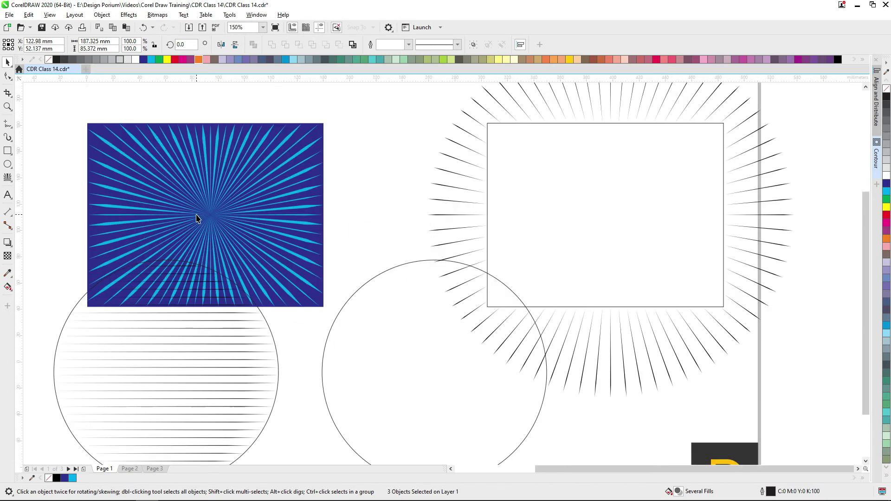
scroll(196, 216, "down", 1)
Delete the parallel effect with the circular gap that remains beside the page.
left_click(722, 139)
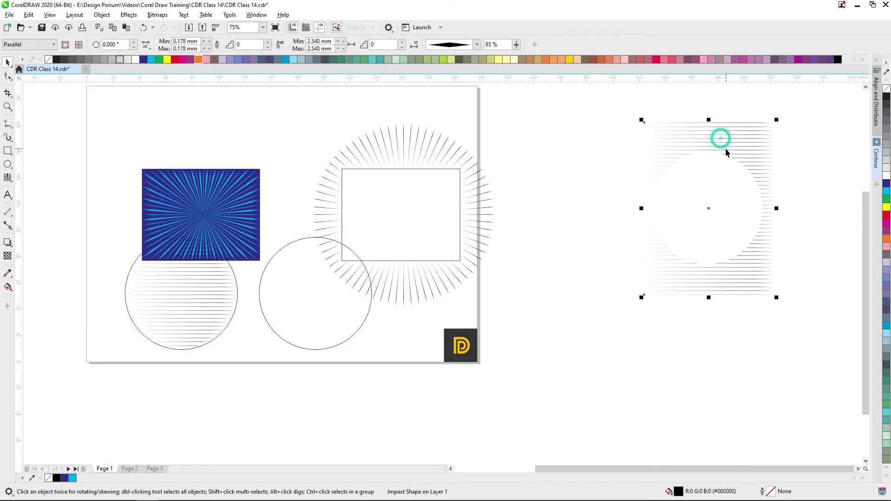
key("Delete")
left_click_drag(420, 194, 513, 215)
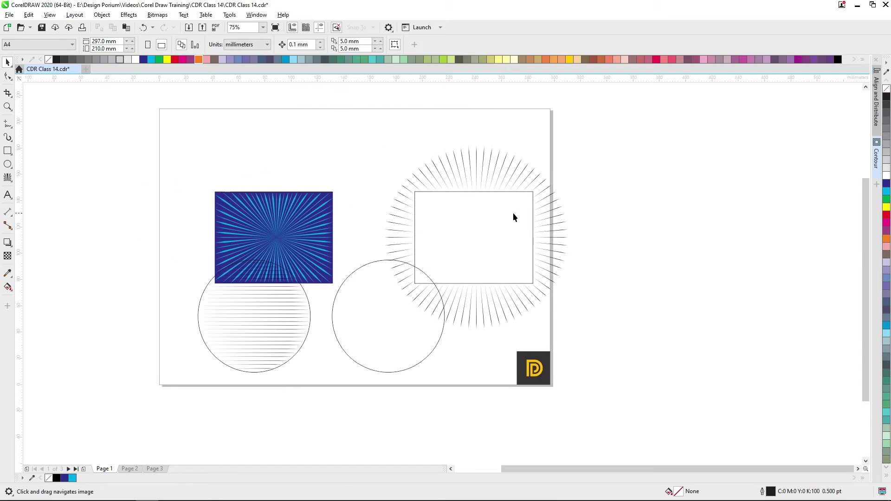
Draw a radial Impact effect beside the sitting boy on page 2.
key("Page_Down")
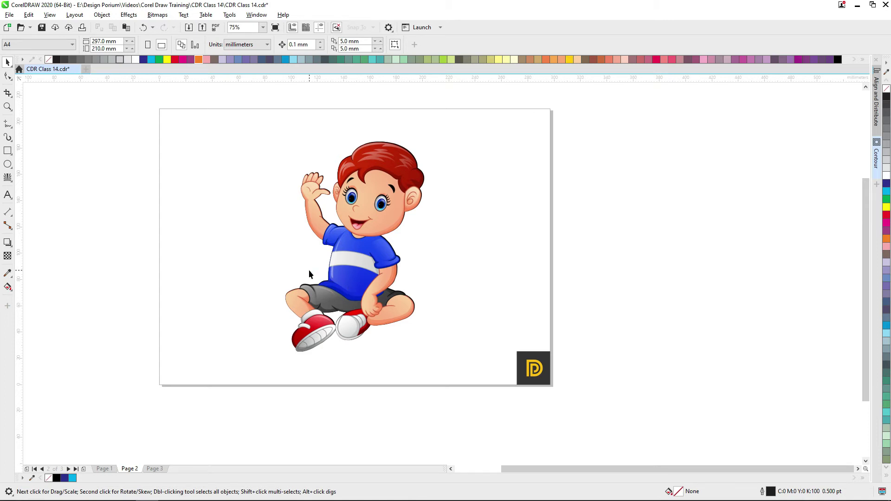
left_click(8, 178)
left_click_drag(146, 184, 217, 266)
left_click(28, 44)
left_click(17, 56)
left_click_drag(120, 205, 191, 292)
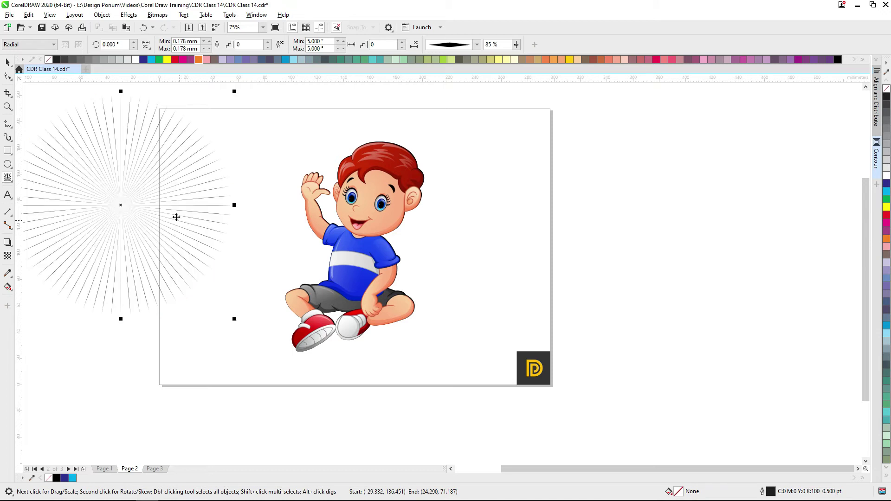
Align the radial effect's center with the boy's center, both horizontally and vertically.
key("space")
left_click_drag(154, 201, 173, 225)
left_click(355, 225, "shift")
key("c")
key("e")
left_click(415, 227)
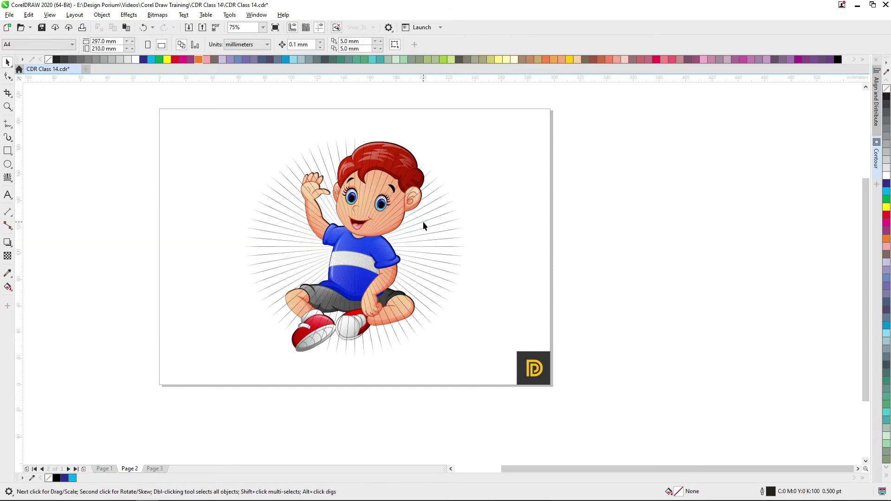
Place the radial effect behind the boy and set its line width to minimum 0.010 mm and maximum 0.478 mm.
left_click(422, 222)
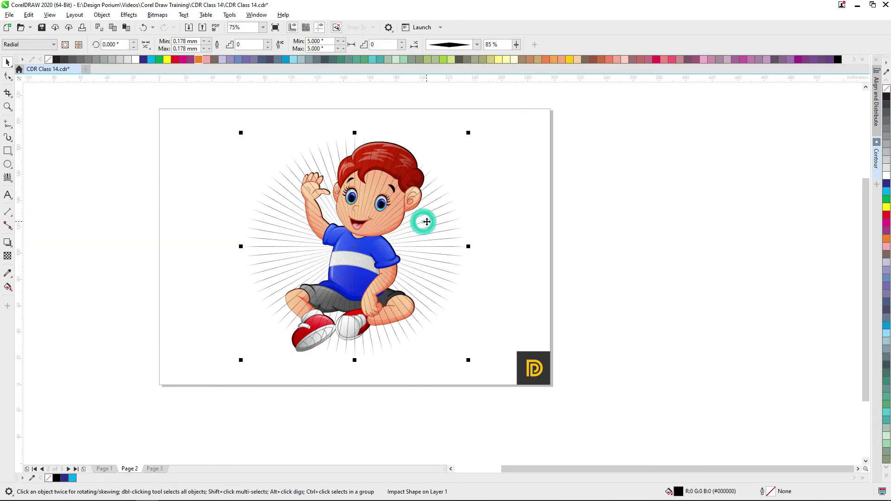
left_click(209, 43)
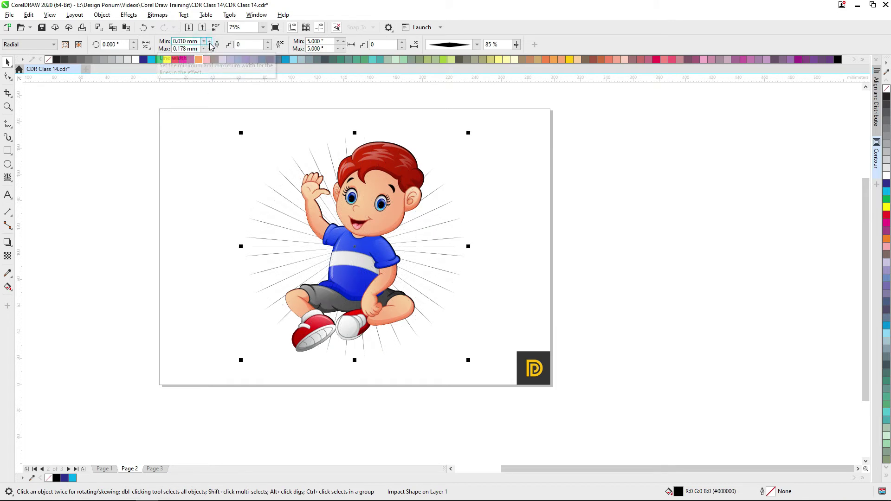
left_click(210, 48)
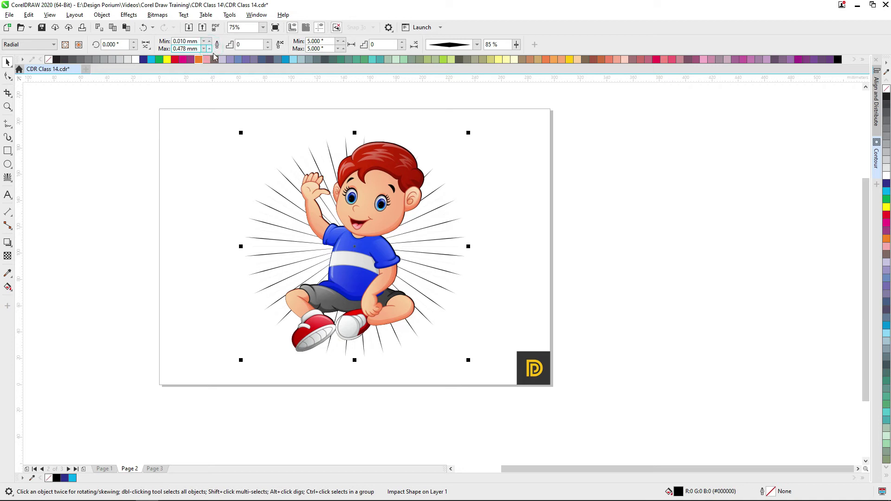
Set the radial effect's spacing steps to 3, keeping the minimum line spacing at 5°.
left_click(402, 42)
left_click(402, 42)
left_click(401, 43)
left_click(338, 42)
left_click(338, 43)
left_click(343, 40)
left_click(344, 41)
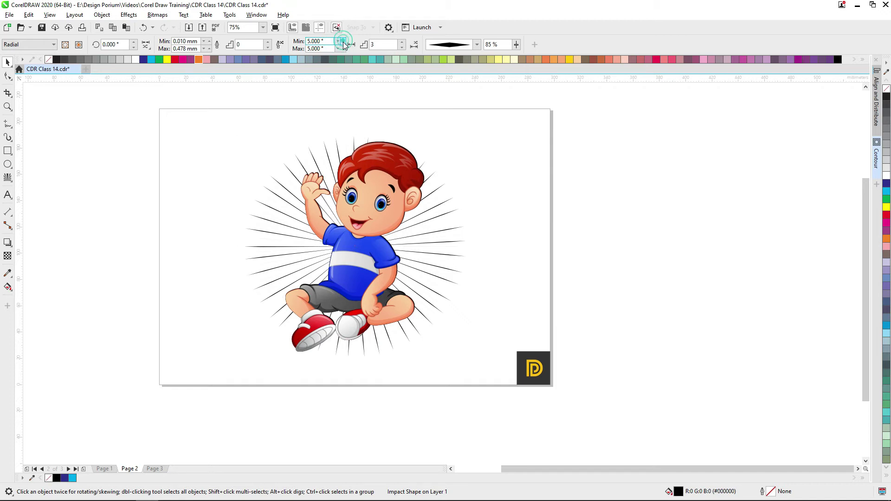
Set the line spacing to minimum 0.5° and maximum 6°, and recolor the radial effect 20% black.
left_click(342, 48)
left_click(342, 48)
left_click(342, 47)
left_click(342, 48)
left_click(338, 43)
left_click(338, 43)
left_click(338, 43)
left_click(338, 43)
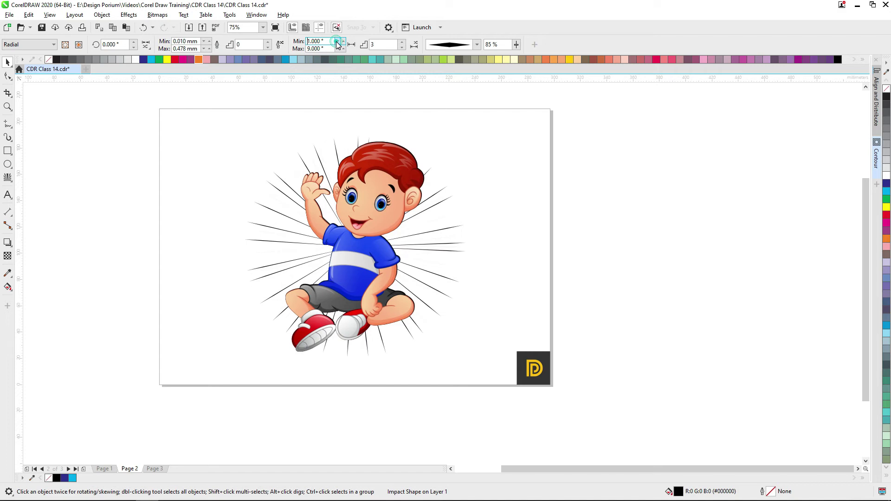
left_click(338, 43)
left_click(341, 49)
left_click(342, 49)
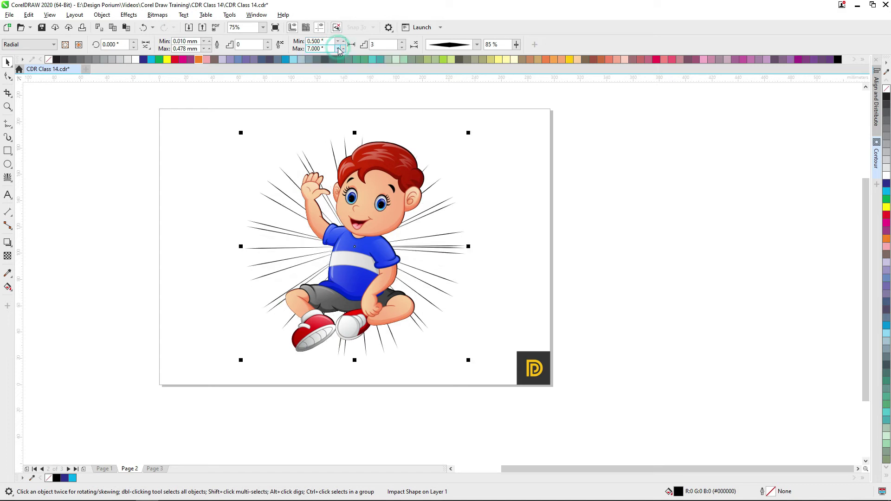
left_click(341, 49)
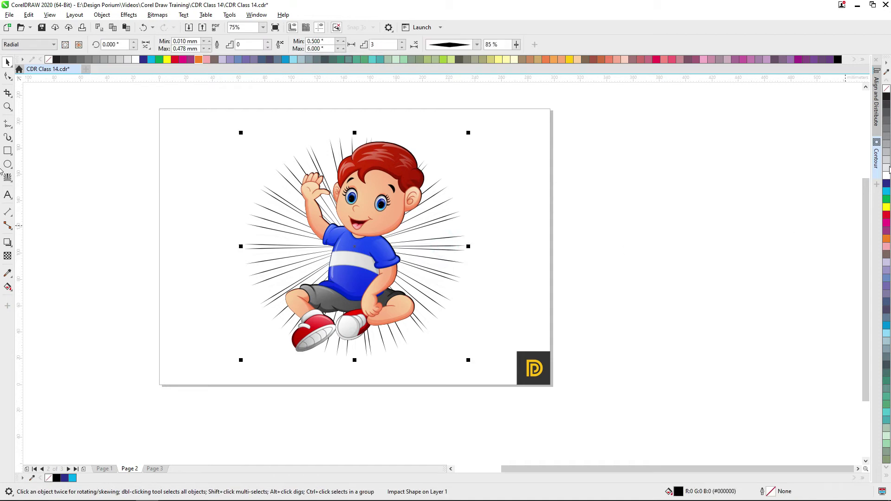
left_click(556, 241)
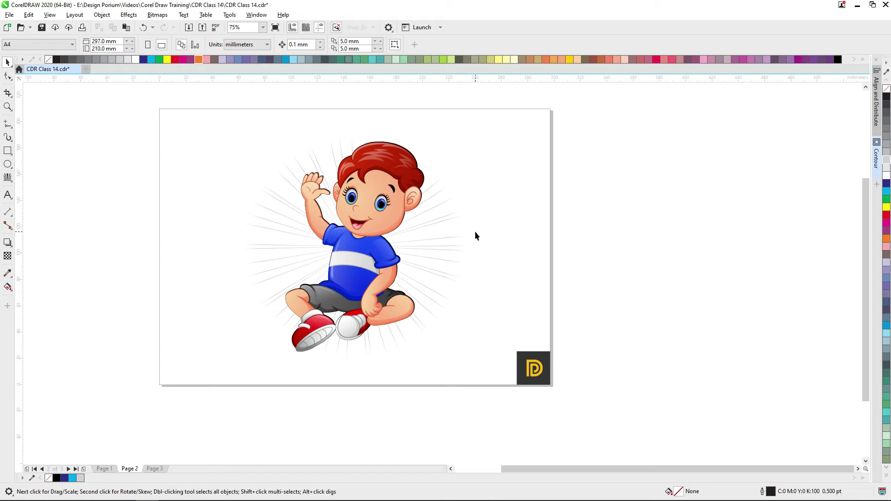
Try a line spacing of minimum 2.5° and maximum 9° on the gray radial effect.
left_click(427, 230)
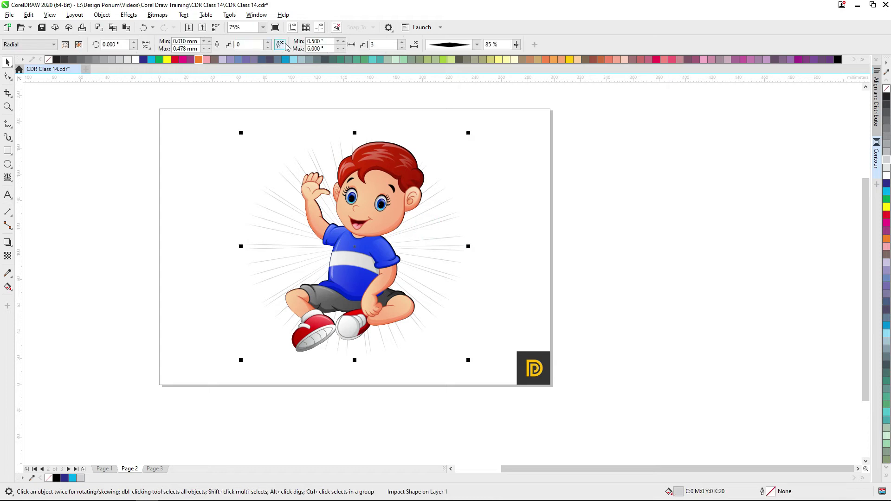
left_click(337, 41)
left_click(344, 42)
left_click(342, 49)
left_click(343, 49)
left_click(343, 49)
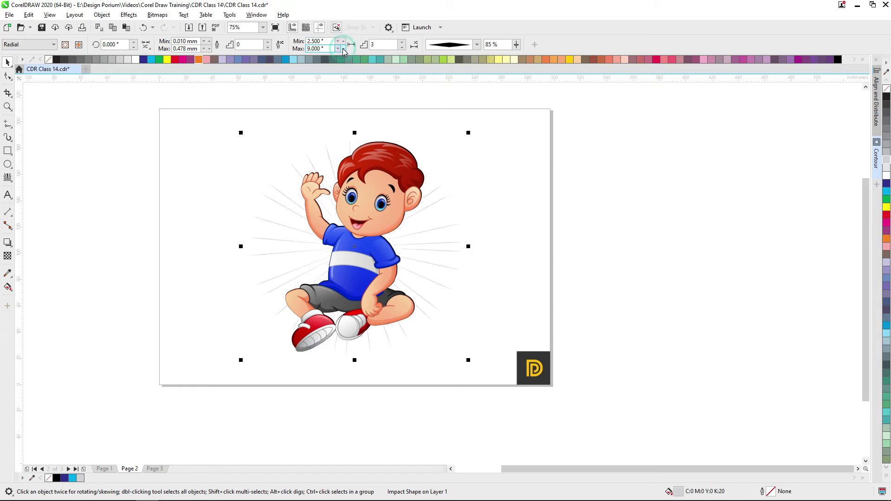
Set the radial effect's line spacing to minimum 0.5° and maximum 3°, and deselect it.
left_click(338, 49)
left_click(337, 49)
left_click(337, 49)
left_click(338, 50)
left_click(338, 49)
left_click(338, 49)
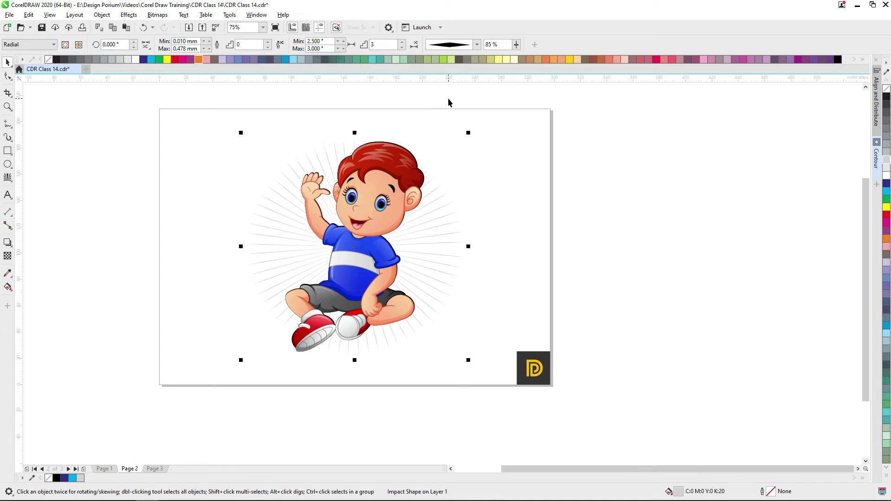
left_click(338, 43)
left_click(340, 44)
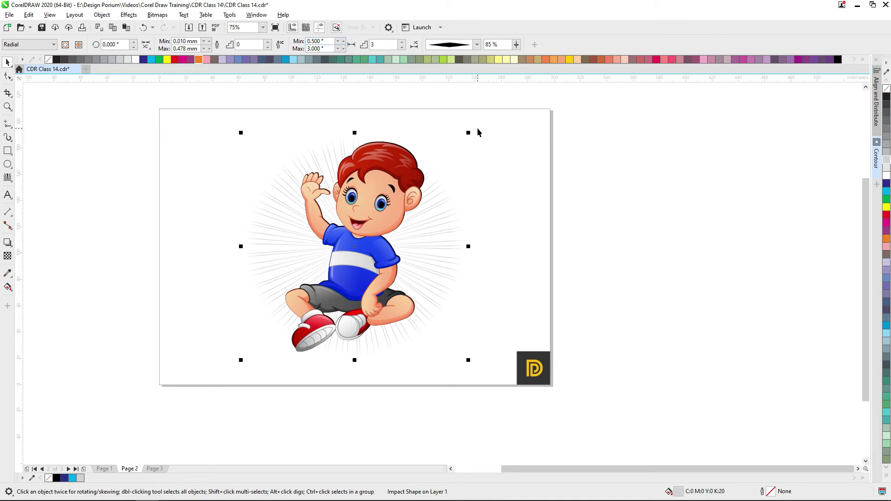
left_click(498, 153)
Move the boy partly off the radial effect toward the page's left side and use him as the effect's inner boundary.
left_click(432, 221)
left_click_drag(398, 191, 308, 189)
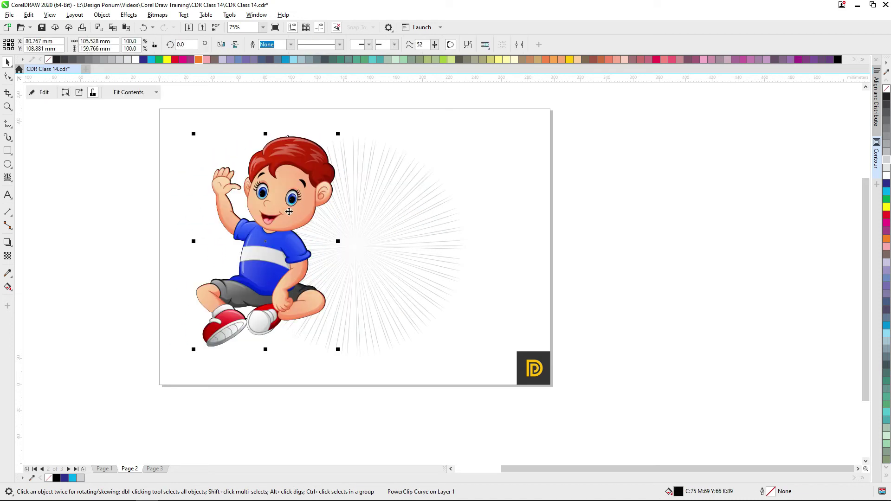
left_click(375, 189)
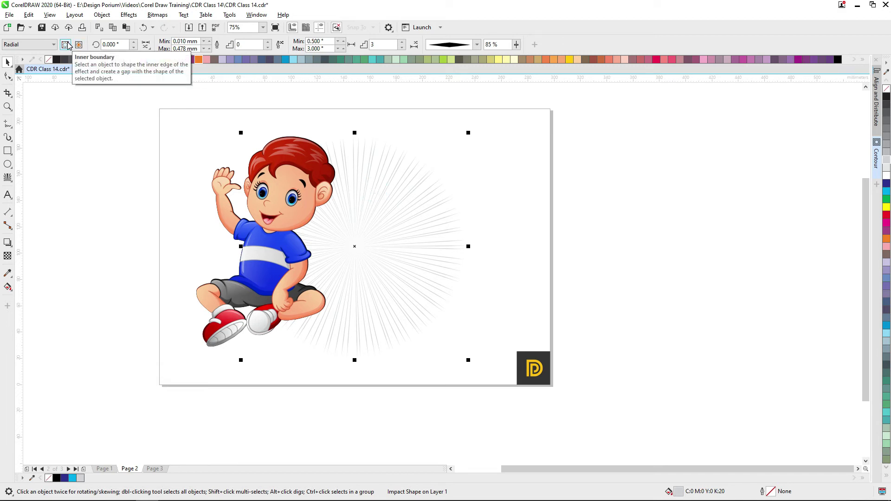
left_click(68, 43)
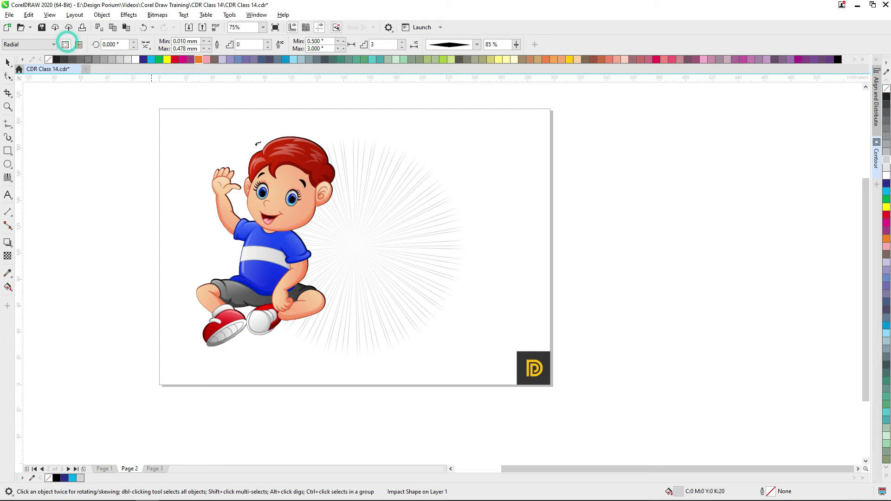
left_click(280, 158)
left_click(438, 145)
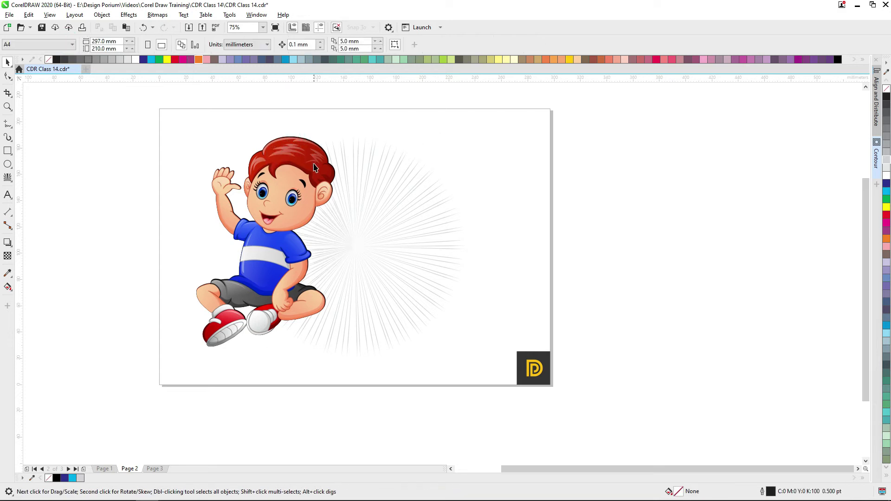
Try moving the boy away from the effect, undo that move, and shift the radial effect clear of him instead.
left_click_drag(289, 201, 235, 201)
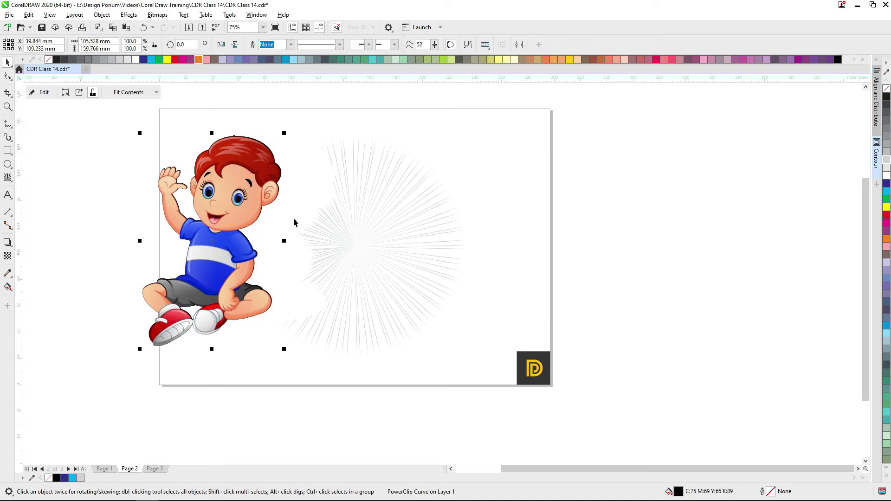
key("ctrl+z")
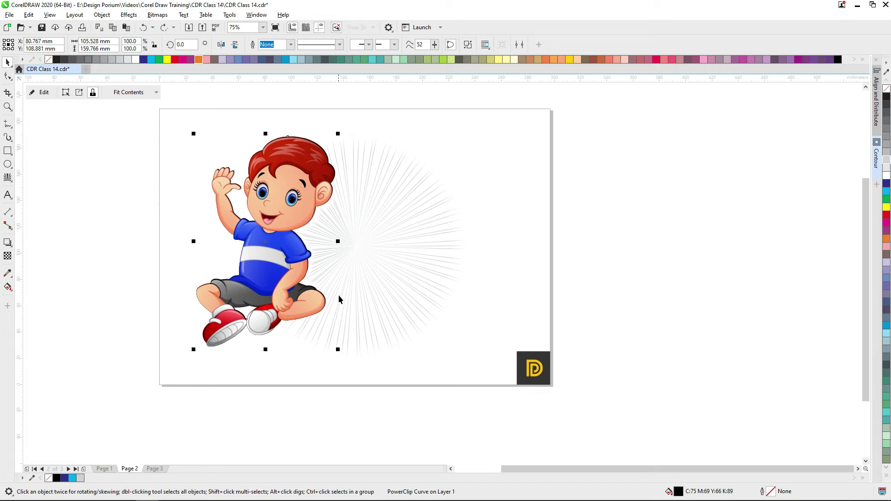
left_click_drag(358, 243, 425, 242)
Raise the bounded radial effect's minimum line spacing to 2.5°.
left_click(343, 41)
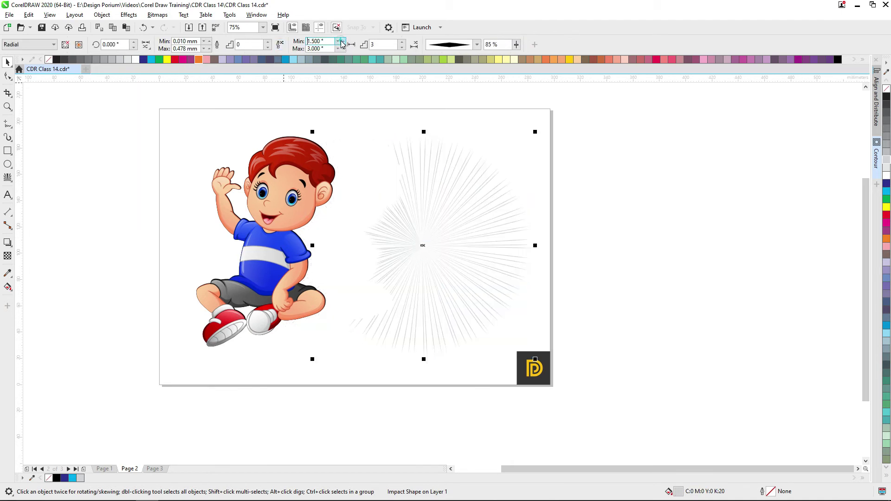
left_click(342, 40)
left_click(343, 41)
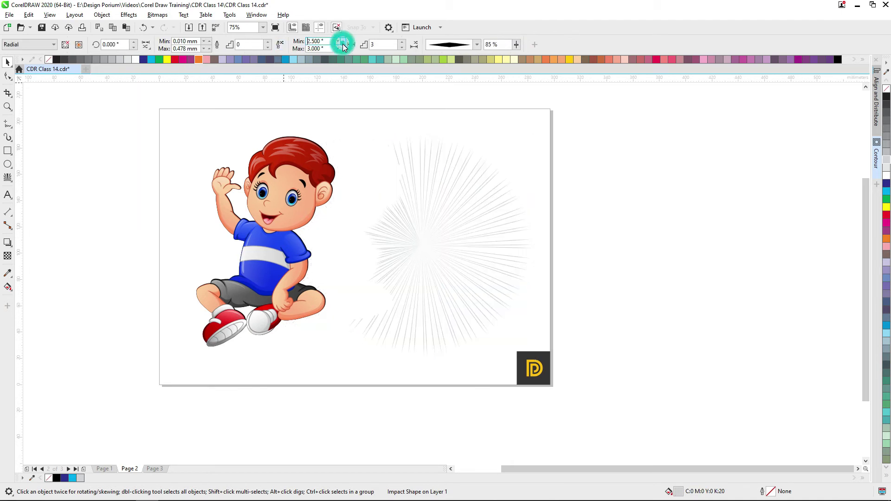
Try a 4.5° line spacing and a 50% black fill on the radial effect, and undo both changes.
left_click(343, 41)
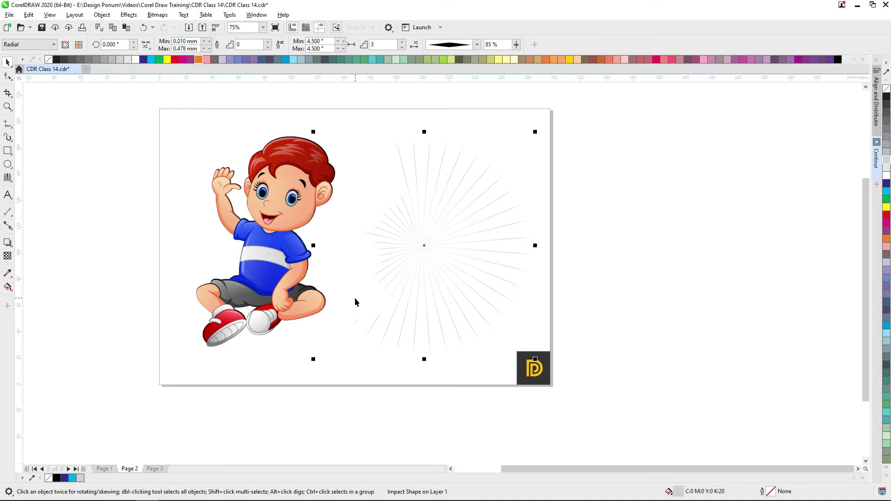
left_click(888, 136)
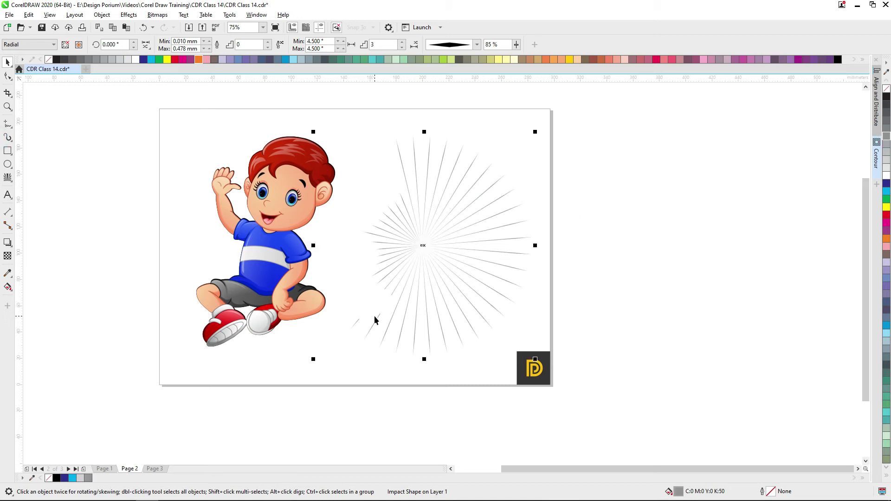
key("ctrl+z")
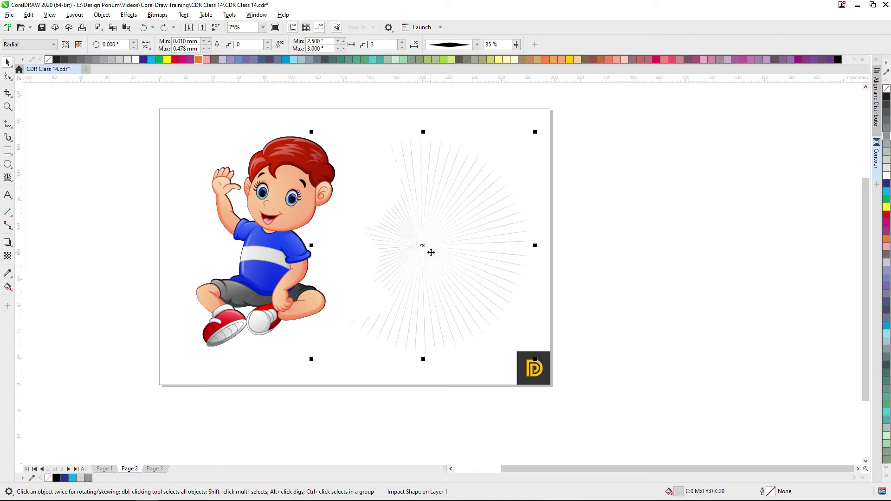
left_click(551, 243)
Draw a tall parallel Impact effect beside the running boy on page 3.
key("Page_Down")
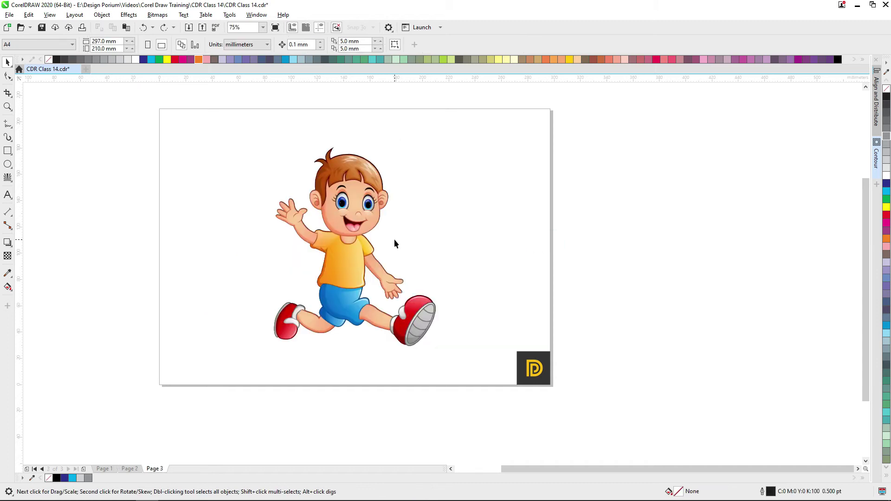
left_click(9, 180)
left_click(30, 46)
left_click(32, 56)
left_click_drag(144, 153, 268, 333)
left_click_drag(225, 261, 280, 270)
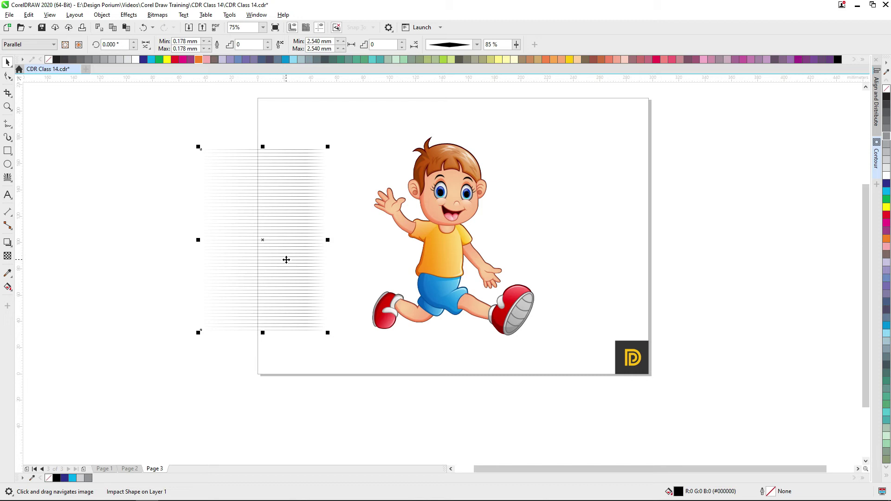
Move the parallel effect so it overlaps the back of the running boy, and reduce its height from the upper edge.
left_click_drag(308, 236, 261, 208)
left_click(239, 208)
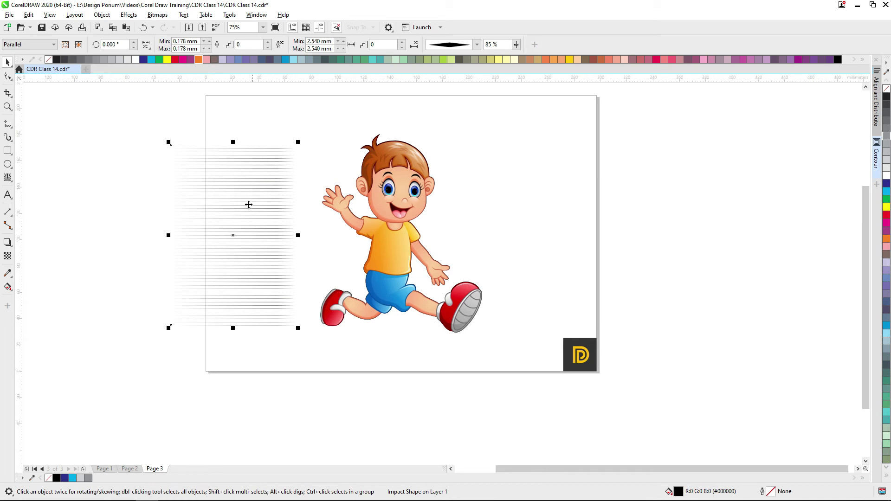
left_click_drag(273, 203, 371, 182)
left_click_drag(340, 121, 336, 143)
scroll(370, 177, "up", 2)
scroll(347, 203, "down", 2)
scroll(347, 203, "up", 2)
scroll(346, 203, "down", 1)
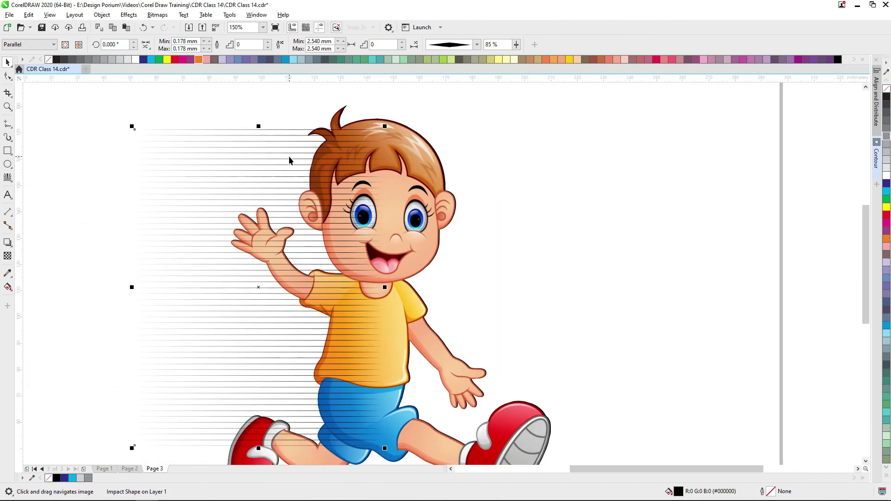
Use the running boy as the parallel effect's inner boundary and check the lines around his arm up close.
left_click(290, 157)
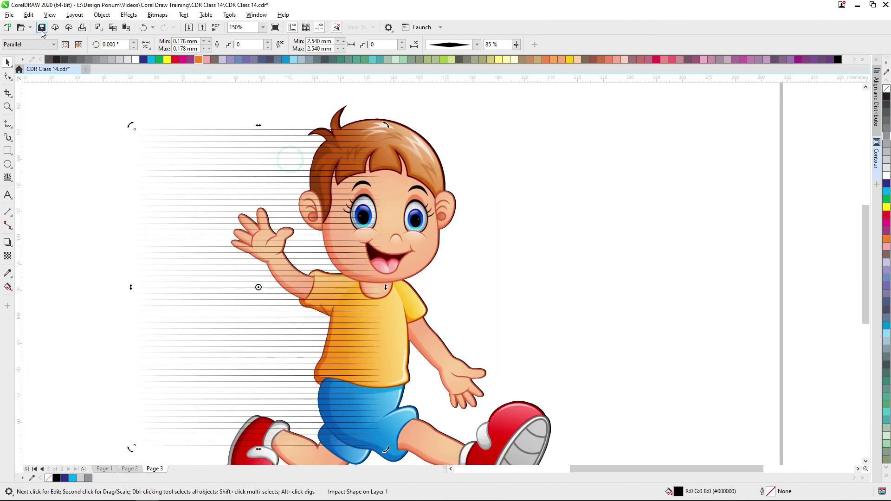
left_click(66, 45)
left_click(428, 150)
scroll(393, 143, "down", 1)
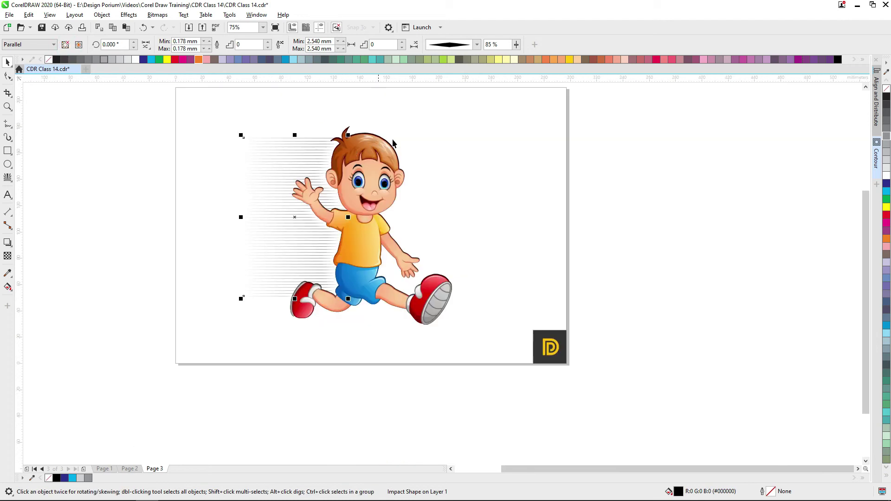
scroll(367, 271, "up", 1)
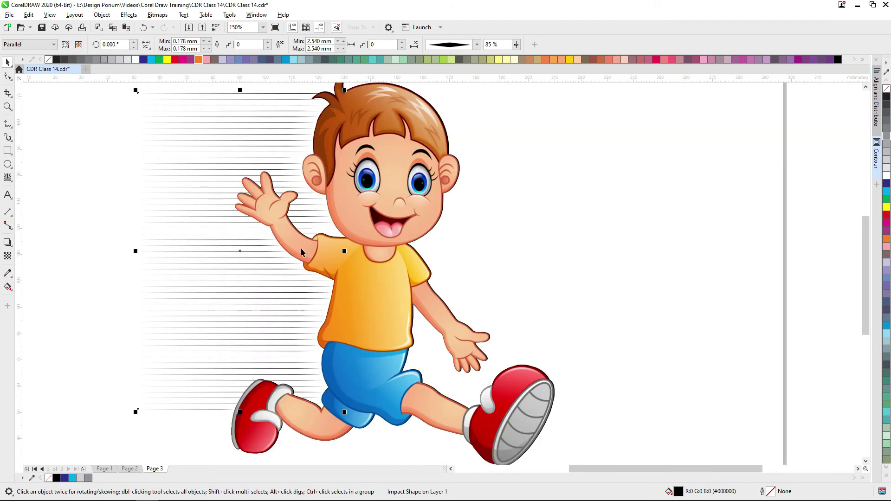
scroll(289, 251, "up", 2)
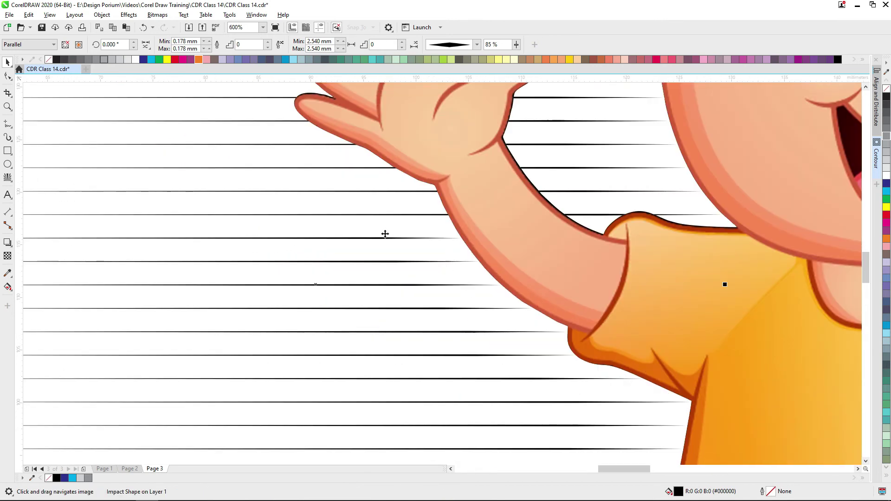
scroll(386, 234, "down", 1)
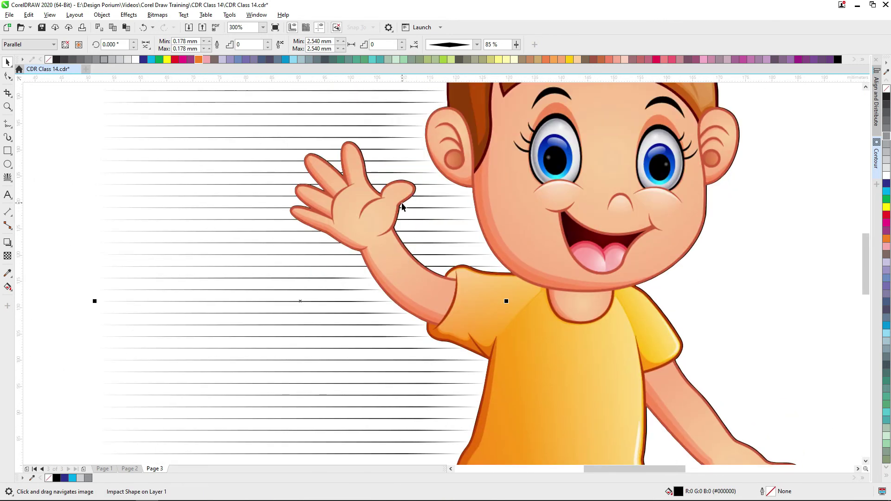
left_click_drag(402, 203, 391, 301)
scroll(304, 228, "down", 1)
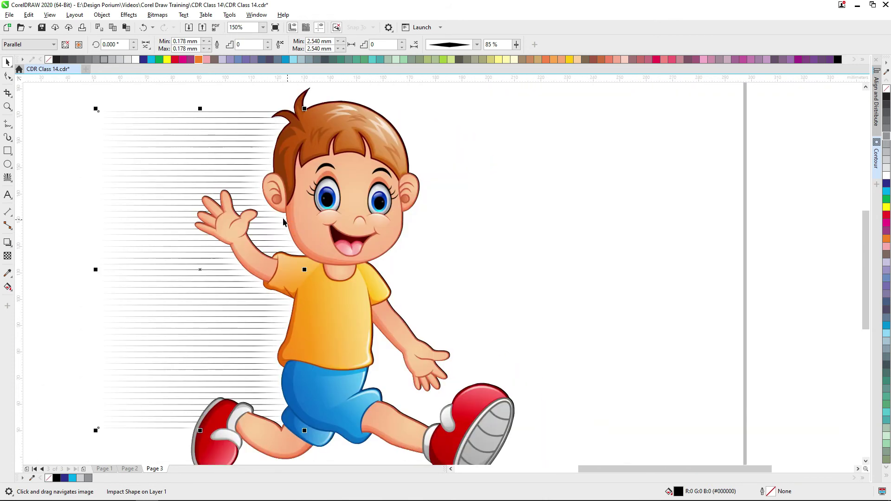
left_click_drag(308, 326, 348, 310)
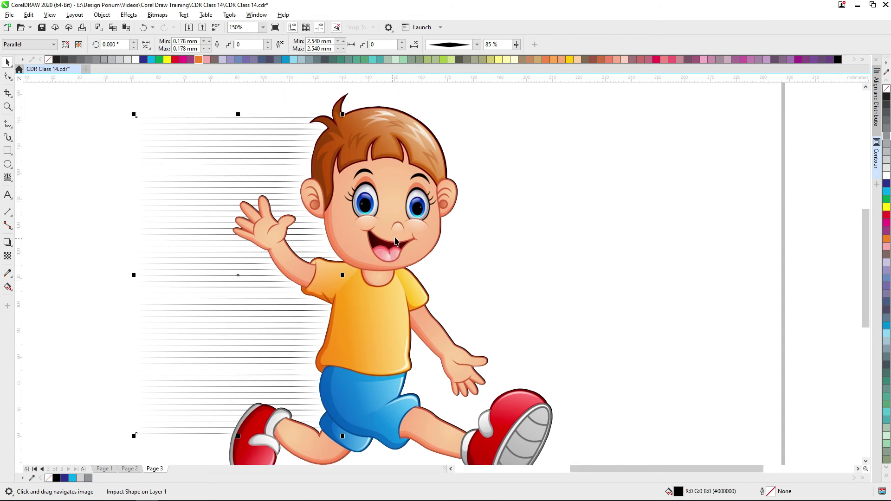
scroll(353, 283, "down", 1)
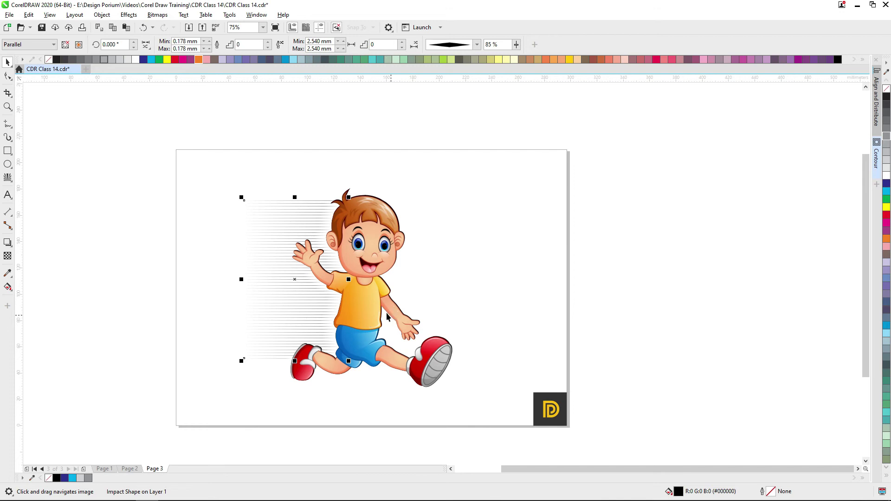
left_click(406, 288)
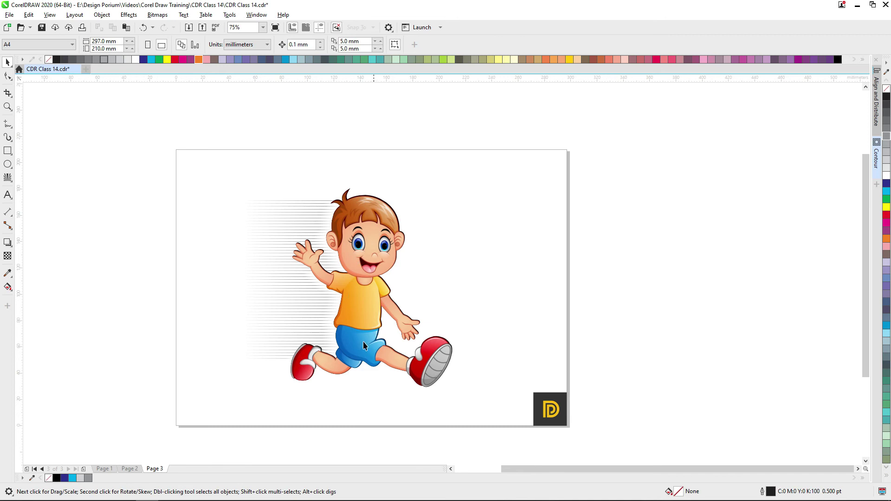
scroll(311, 321, "up", 1)
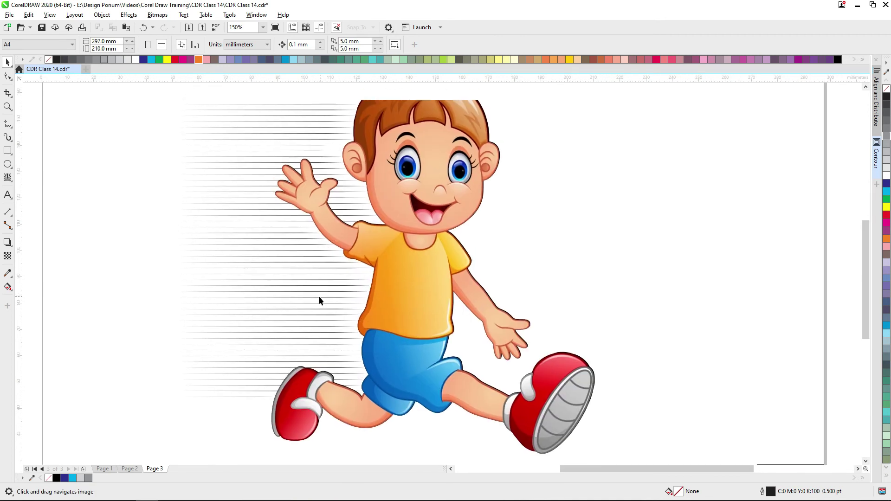
Set both the minimum and maximum line width of the boy's parallel effect to 0.310 mm.
left_click(293, 263)
left_click_drag(231, 159, 225, 183)
left_click(204, 42)
left_click(209, 42)
left_click(209, 42)
left_click(208, 43)
left_click(202, 49)
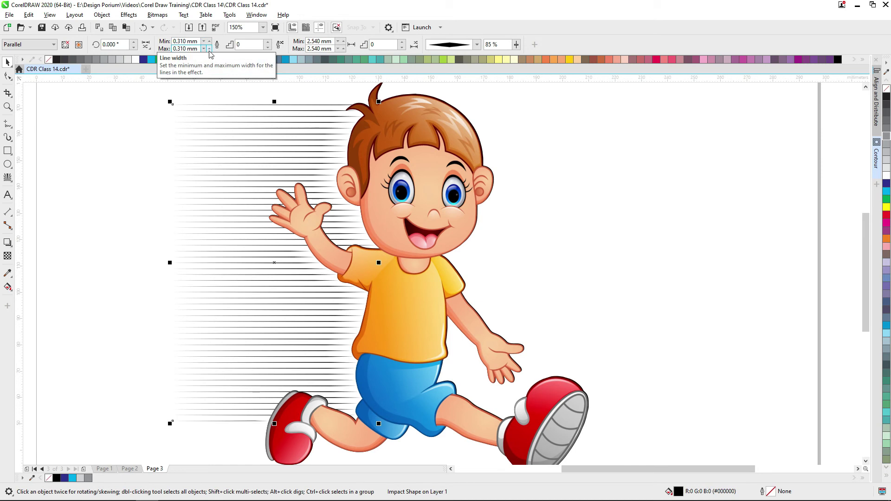
Increase the parallel effect's maximum line width to 0.810 mm and deselect it.
left_click(209, 49)
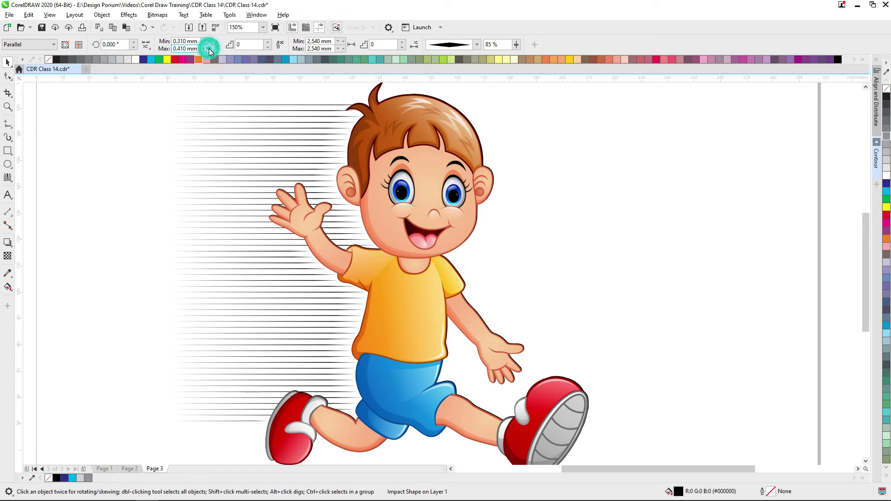
left_click(209, 49)
left_click(209, 48)
left_click(209, 49)
left_click(209, 48)
left_click(288, 87)
left_click_drag(387, 138, 388, 160)
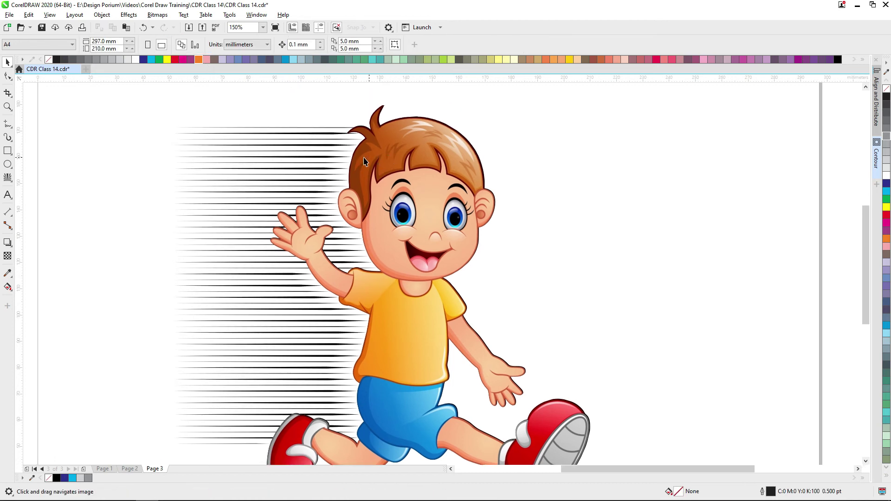
Inspect the line ends near the boy's head and change the line style to the wedge that widens toward one end.
left_click(338, 134)
scroll(358, 124, "up", 2)
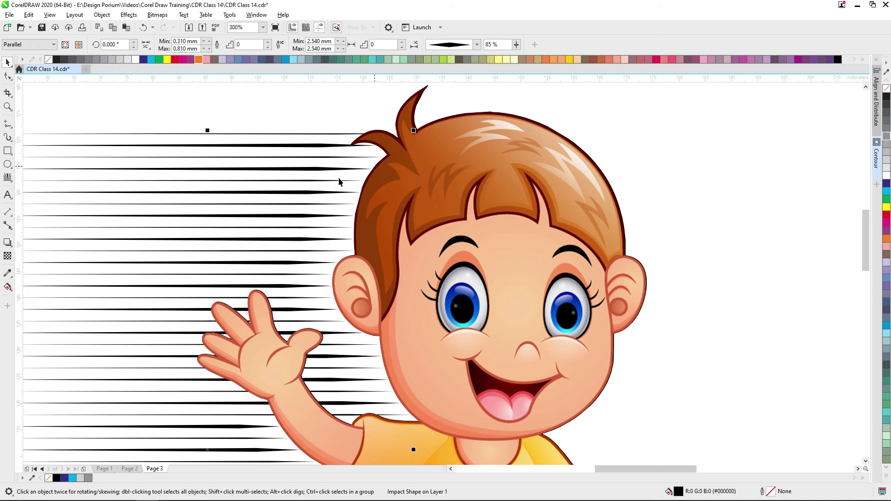
scroll(339, 193, "up", 2)
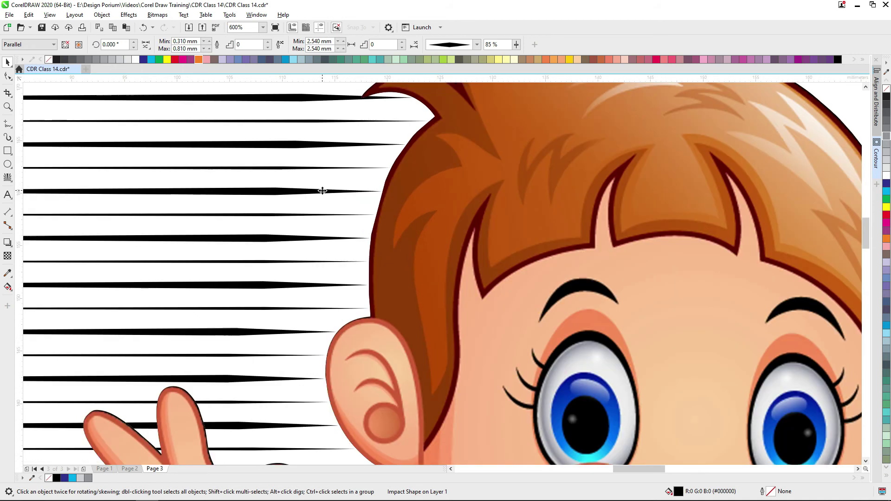
scroll(342, 185, "down", 2)
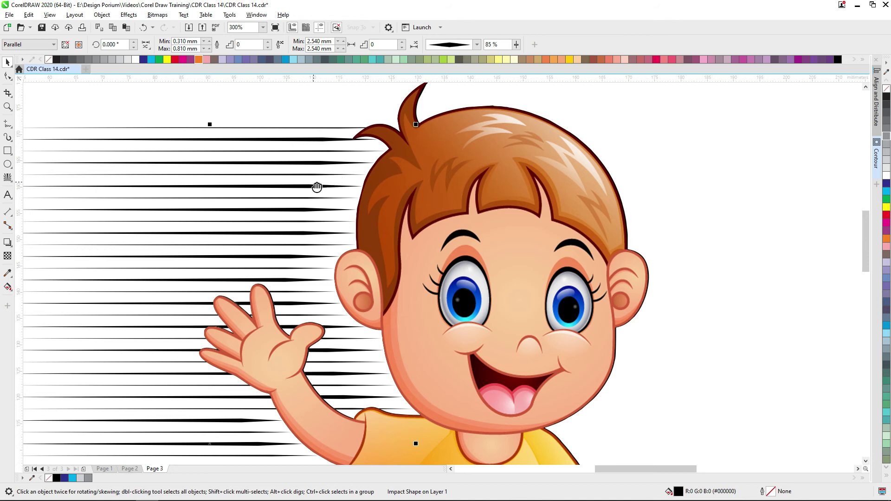
left_click_drag(316, 186, 410, 217)
left_click(461, 45)
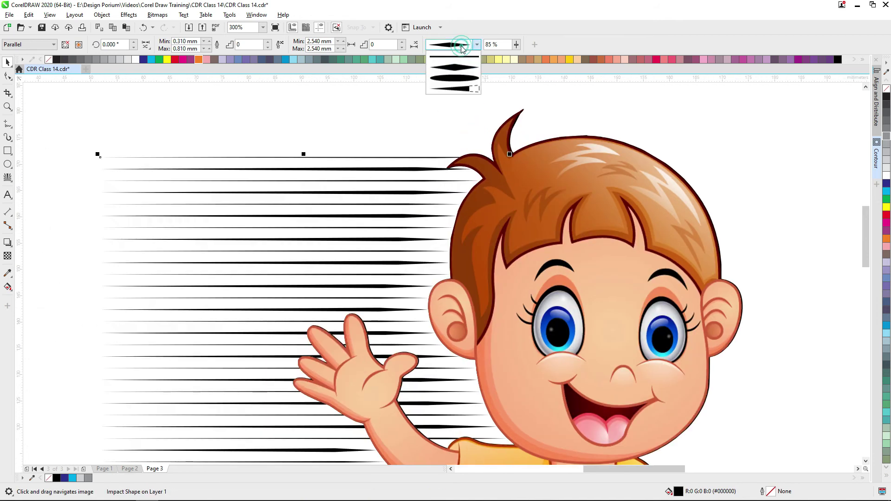
left_click(469, 90)
scroll(454, 124, "down", 1)
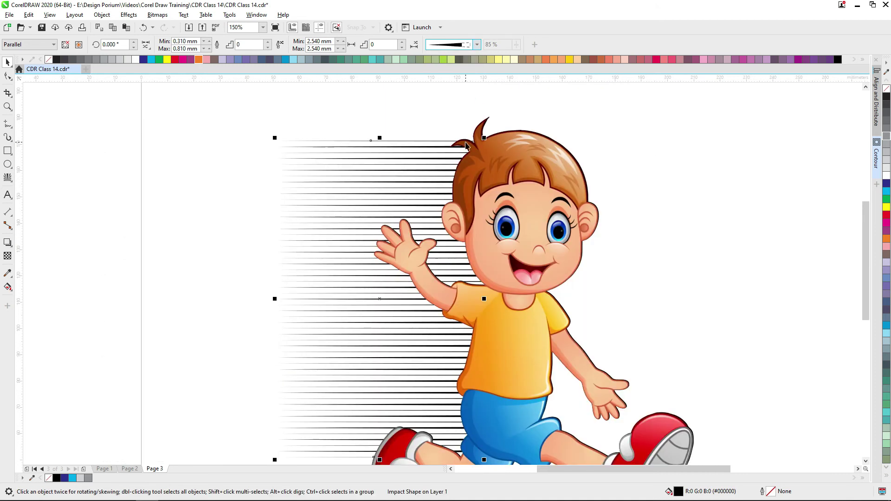
left_click_drag(480, 183, 384, 152)
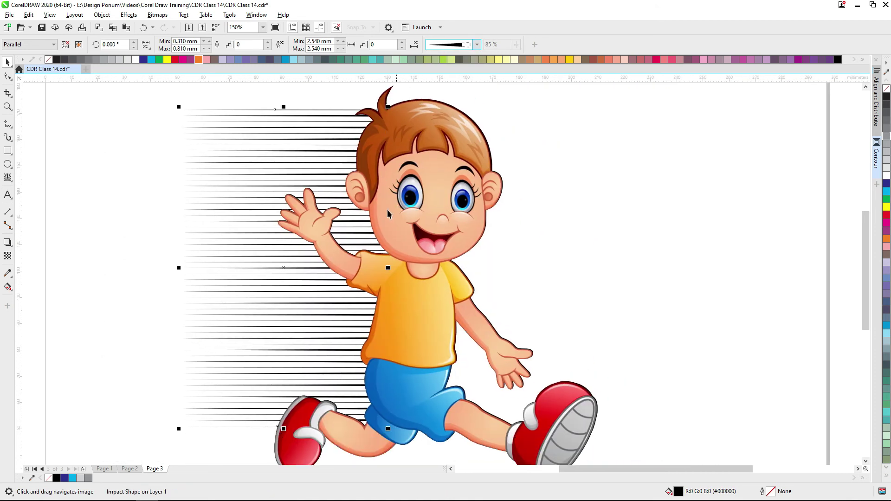
Try a light grey fill on the parallel effect's lines.
scroll(304, 215, "down", 1)
left_click(432, 181)
left_click(319, 184)
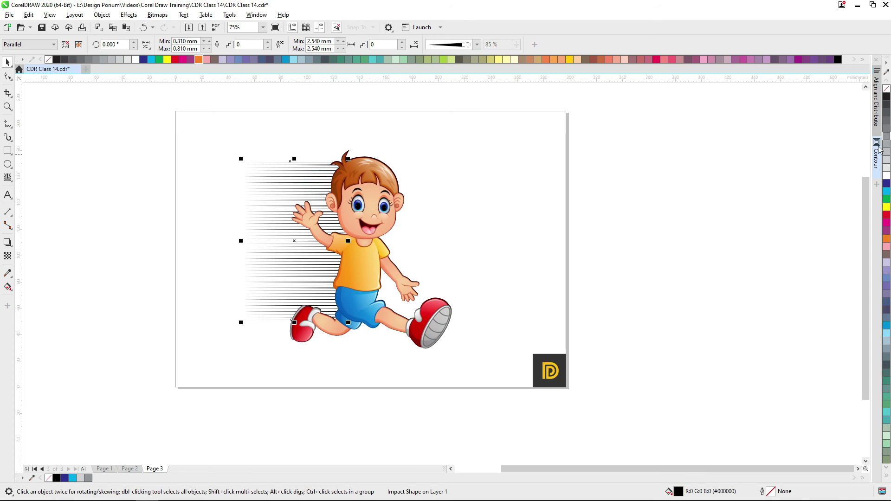
left_click(472, 171)
left_click(251, 193)
left_click(535, 205)
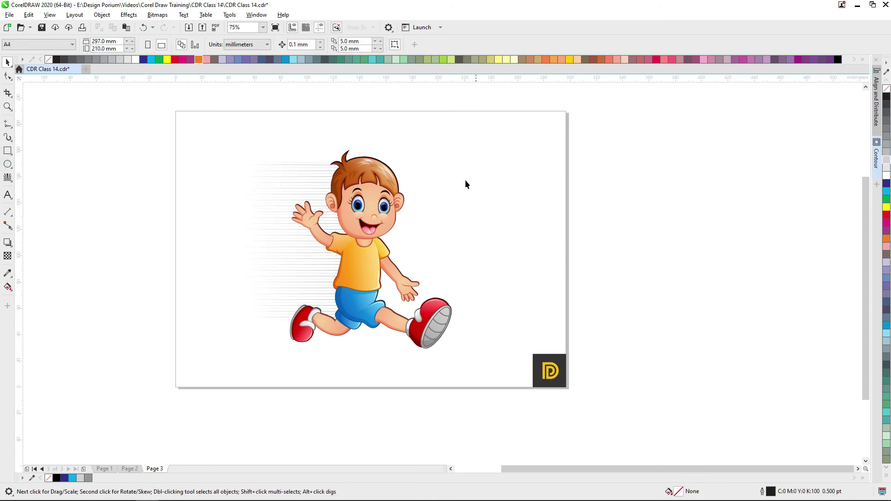
Fill the parallel effect's lines with 60% black and deselect the effect.
left_click(303, 235)
left_click(886, 131)
left_click(440, 167)
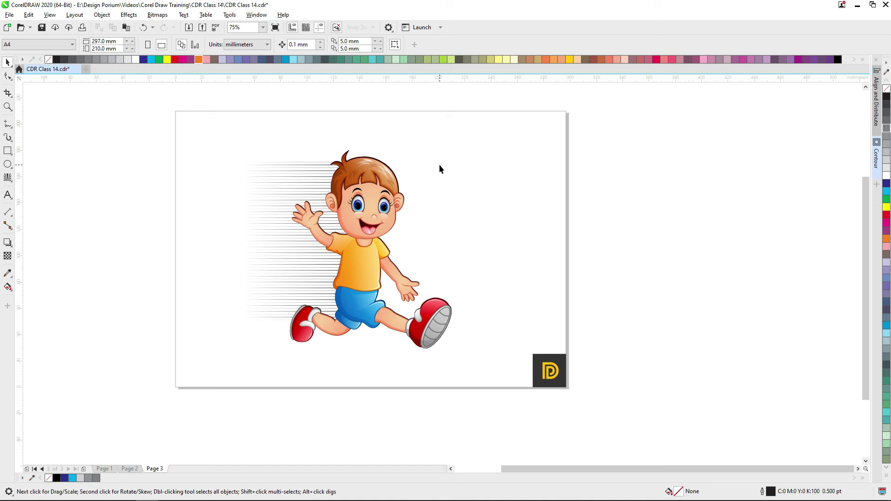
Try a 20° rotation on the parallel effect's lines, and undo it.
left_click(260, 180)
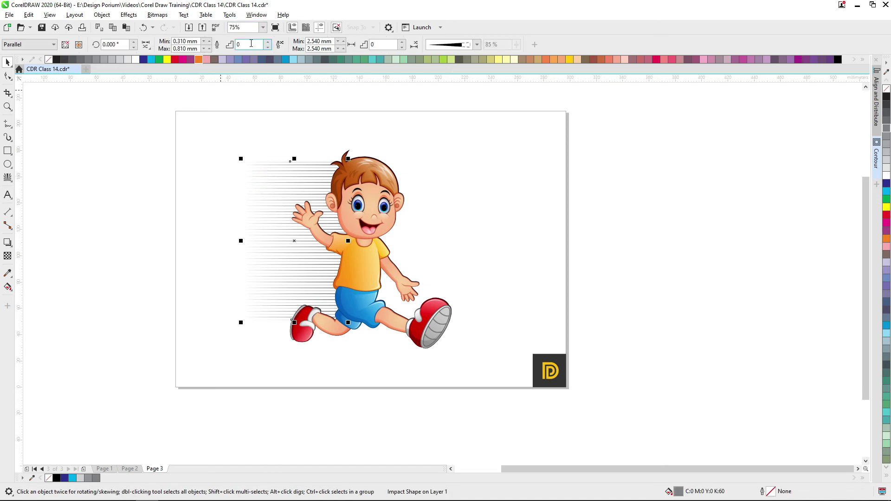
double_click(122, 43)
type("20")
key("Return")
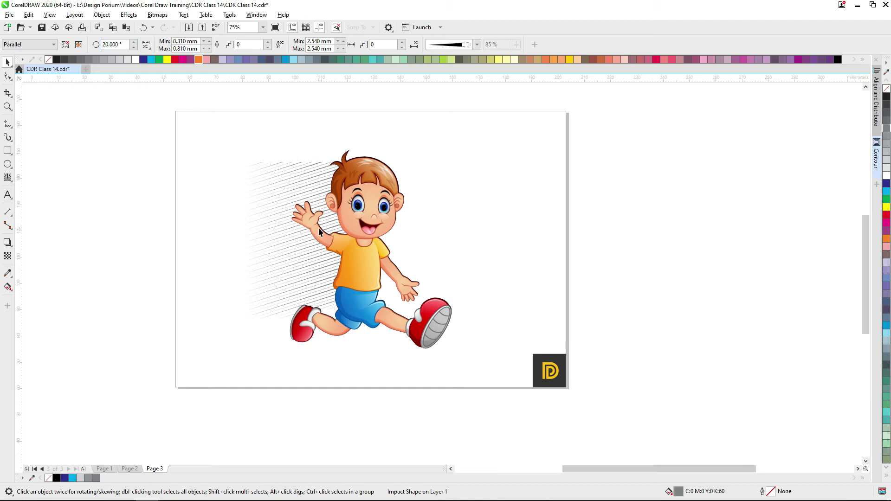
scroll(318, 227, "up", 1)
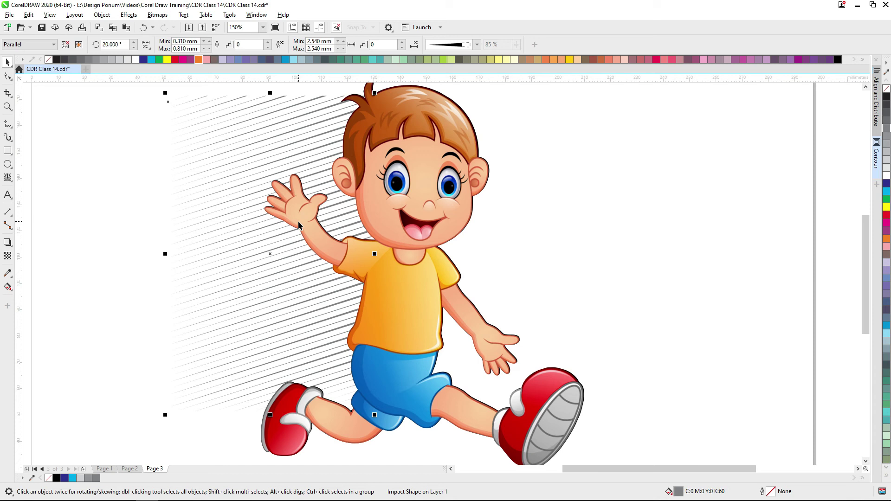
left_click_drag(307, 191, 305, 212)
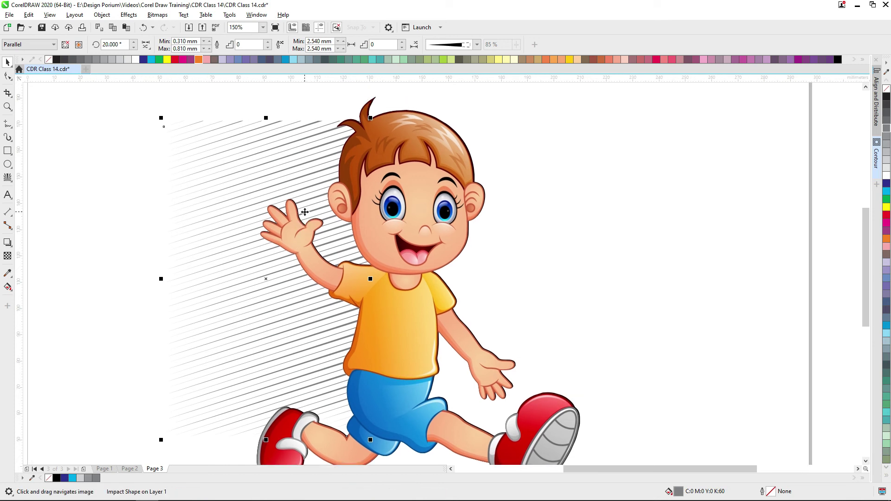
key("ctrl+z")
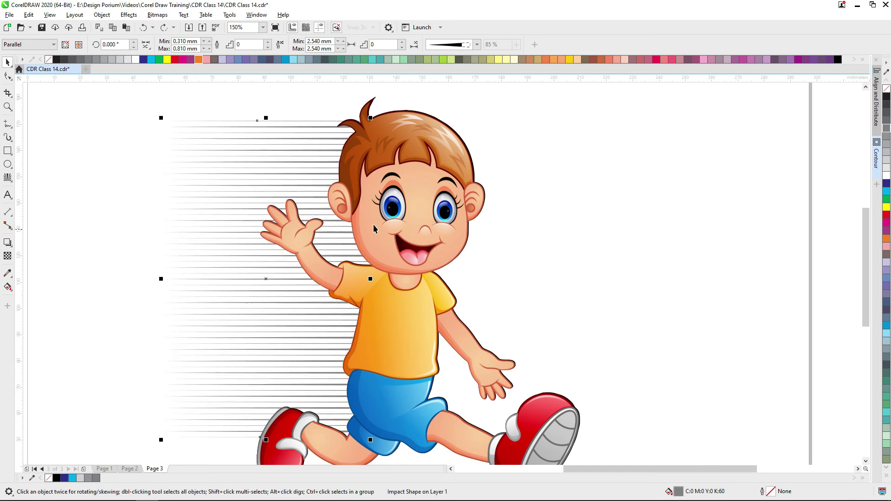
Increase the parallel effect's minimum and maximum line spacing to 2.840 mm.
left_click(345, 41)
left_click(344, 40)
left_click(345, 40)
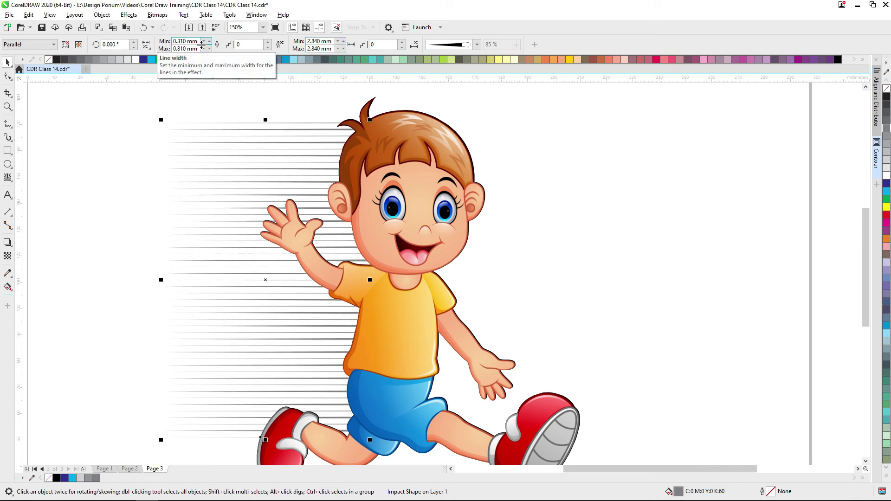
Try a line width step of 1 on the parallel effect, and undo it.
left_click(249, 45)
type("1")
key("Return")
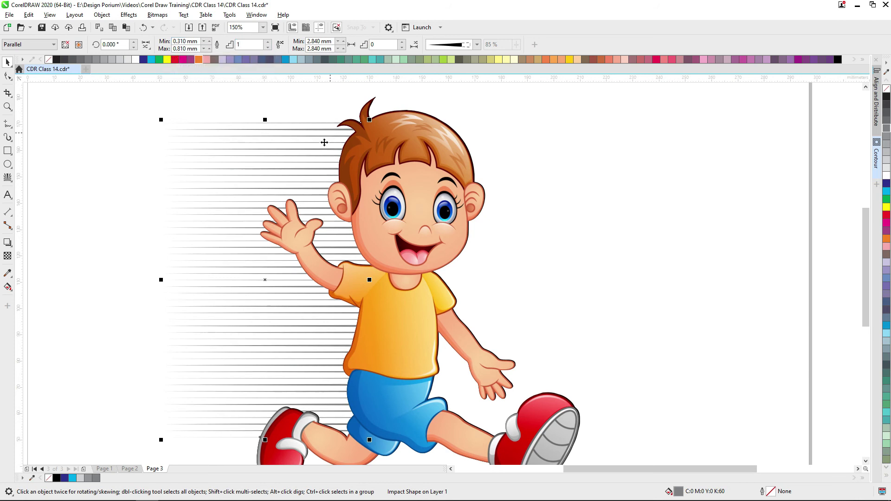
scroll(301, 162, "up", 3)
scroll(302, 156, "down", 5)
key("ctrl+z")
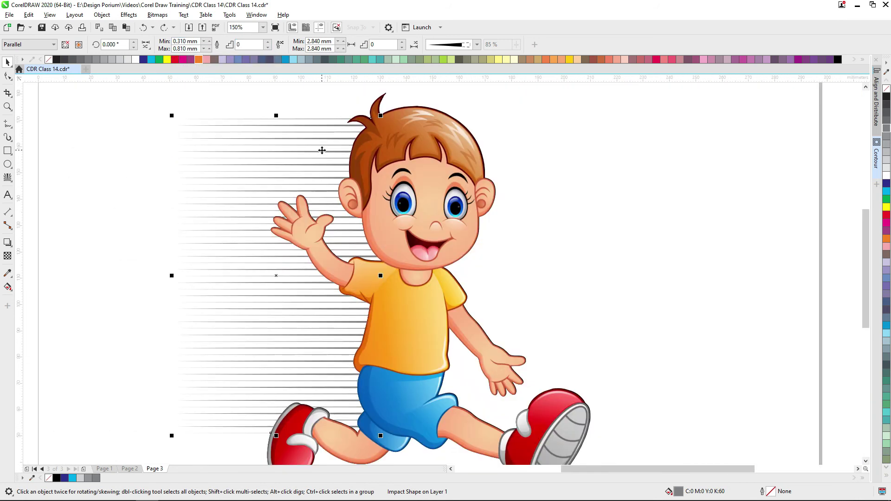
Save the document with the finished running boy effect, and add a new page after page 3.
scroll(452, 198, "down", 3)
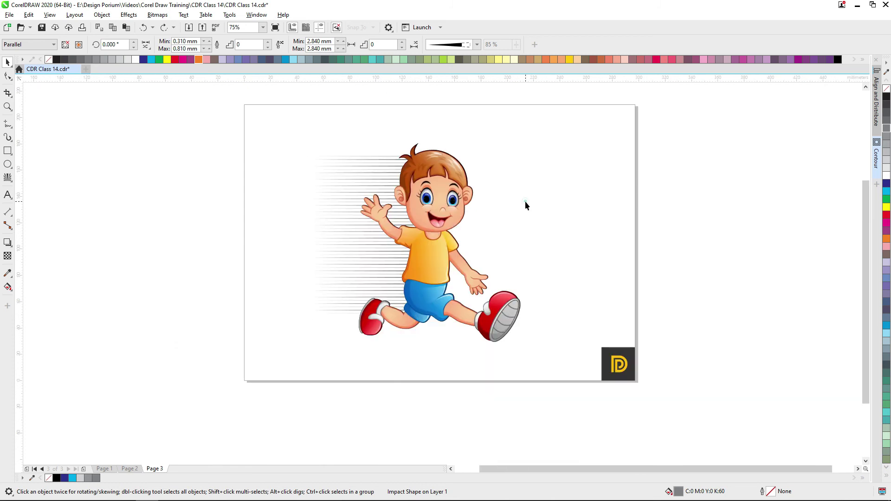
left_click(547, 191)
key("ctrl+s")
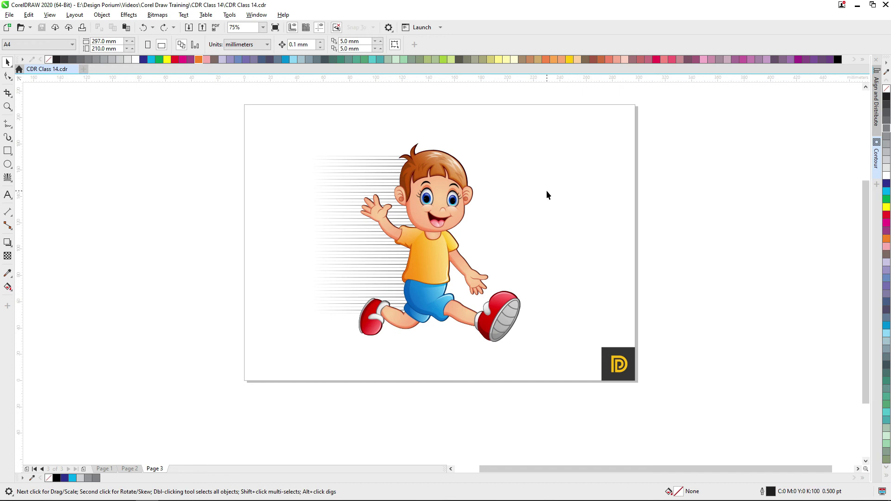
scroll(547, 191, "up", 3)
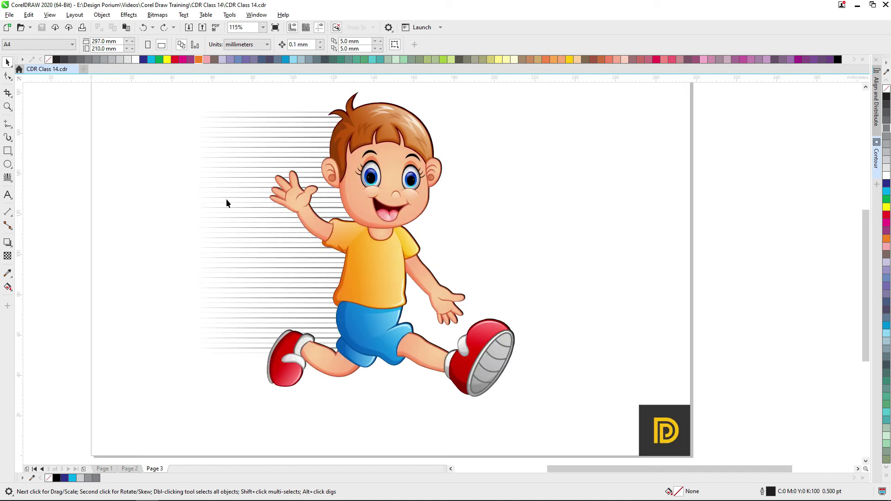
left_click(84, 470)
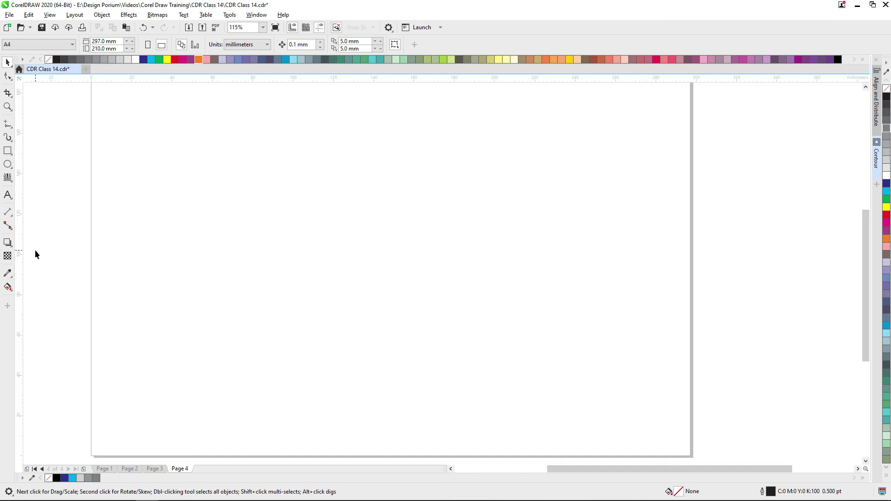
Draw a graph paper grid with 7 columns and 8 rows on page 4.
left_click(8, 178)
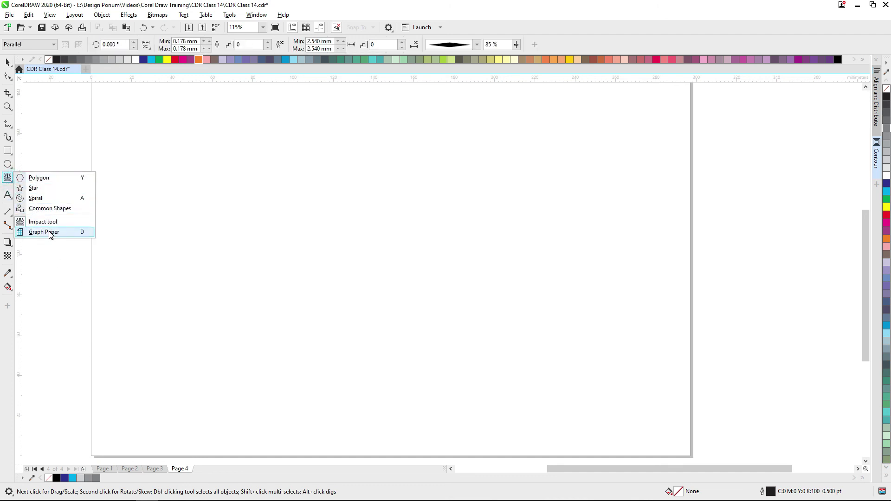
left_click(44, 232)
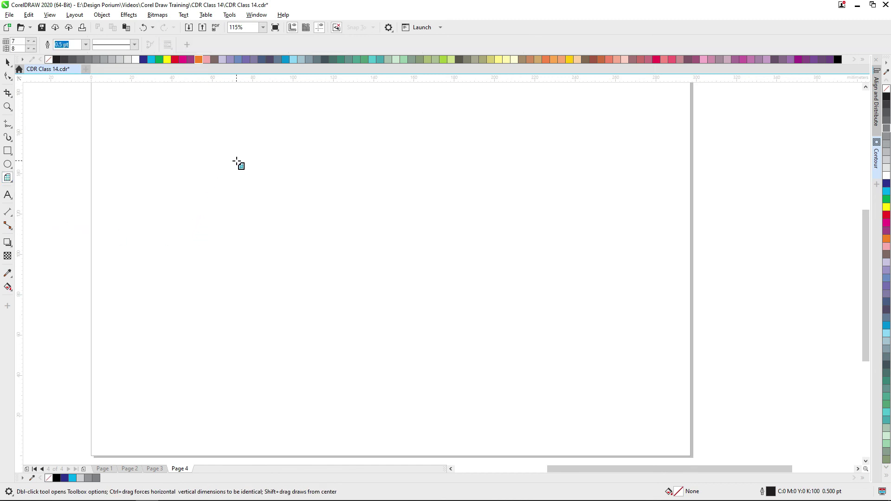
mouse_move(230, 210)
left_mouse_down()
mouse_move(255, 167)
mouse_move(233, 212)
left_mouse_up()
left_click_drag(196, 107, 585, 405)
left_click_drag(375, 136, 333, 145)
left_click_drag(133, 112, 173, 139)
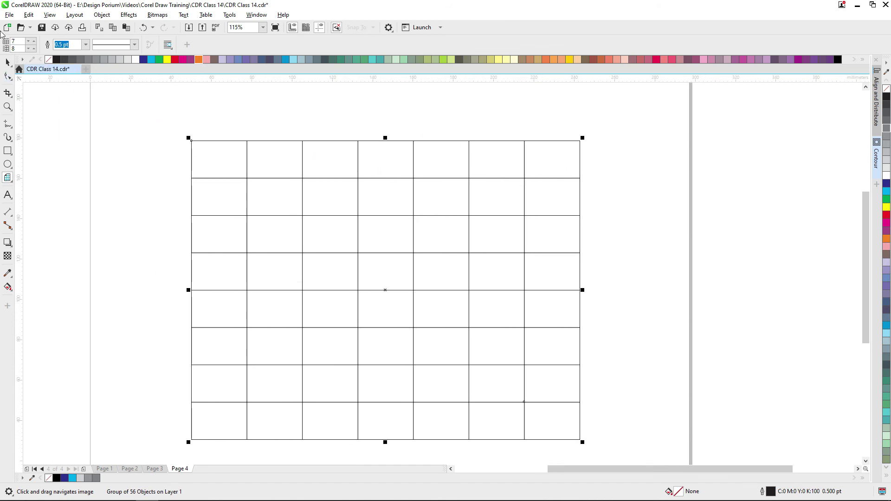
Draw a second graph paper grid with 10 columns and 50 rows, about 357 × 272 mm, outside the page to its right.
double_click(18, 40)
type("10")
left_click_drag(18, 49, 0, 18)
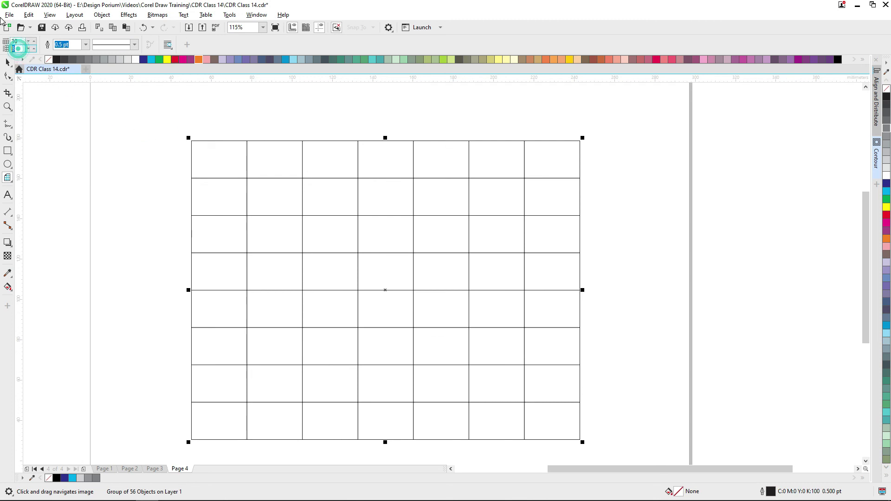
key("Return")
scroll(128, 116, "down", 2)
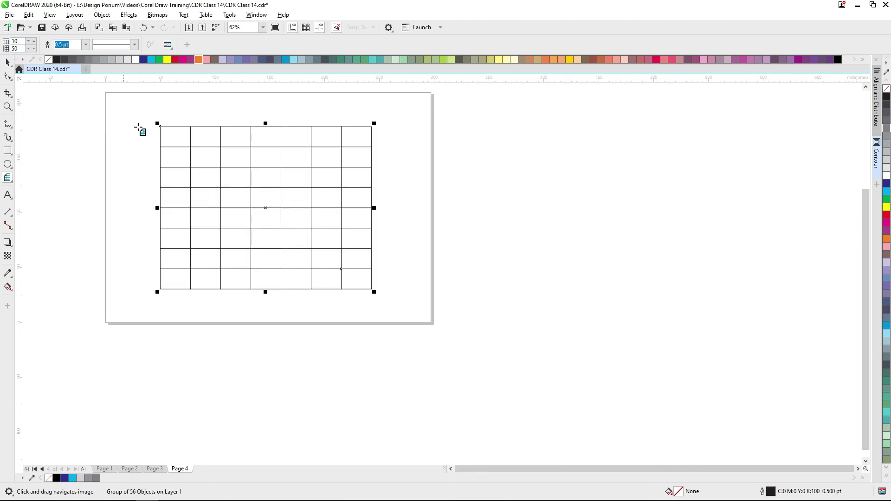
left_click_drag(274, 148, 202, 169)
left_click_drag(305, 117, 697, 415)
key("space")
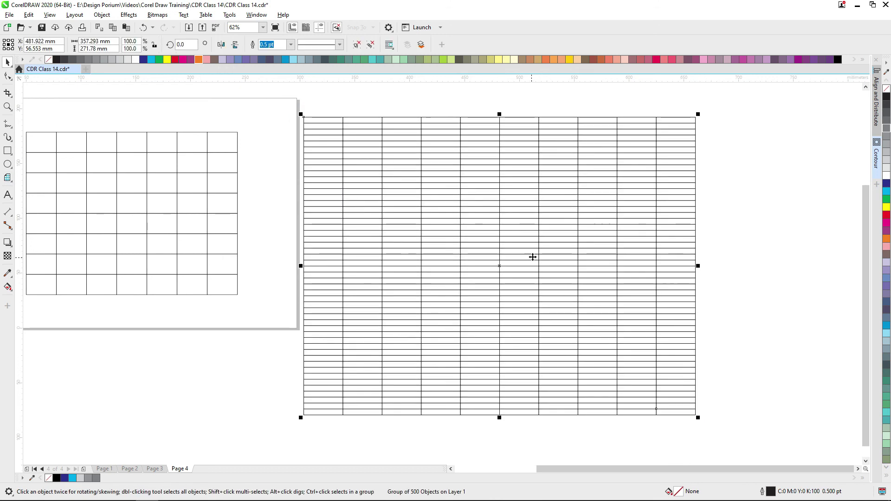
Shift the 10-column, 50-row grid partly over the page, and delete both graph paper grids from page 4.
left_click_drag(368, 172, 482, 206)
left_click_drag(529, 199, 431, 187)
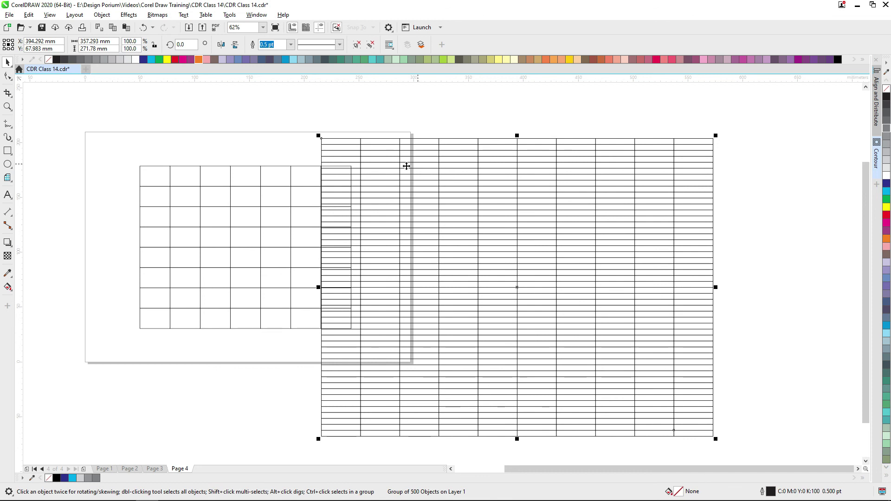
key("Delete")
left_click(460, 147)
left_click(175, 256)
key("Delete")
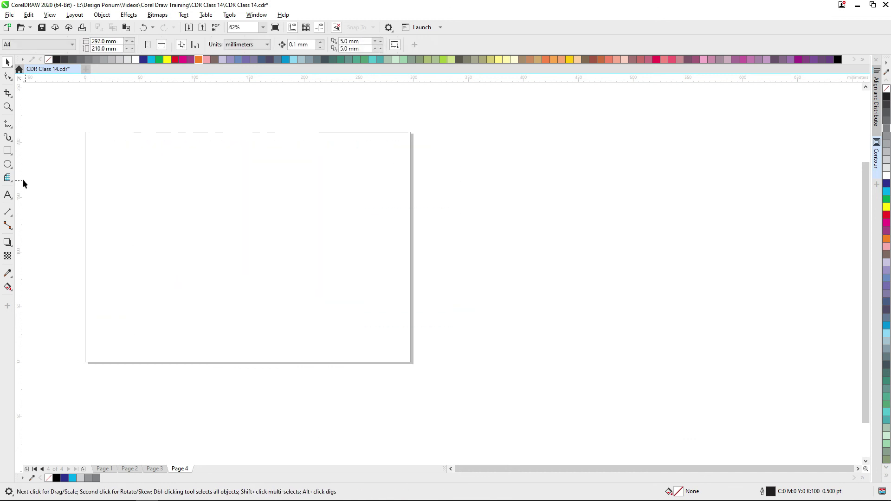
Draw a graph paper grid with 50 columns and 10 rows, about 271 × 177 mm, filling most of page 4.
left_click(12, 180)
left_click_drag(20, 41, 1, 42)
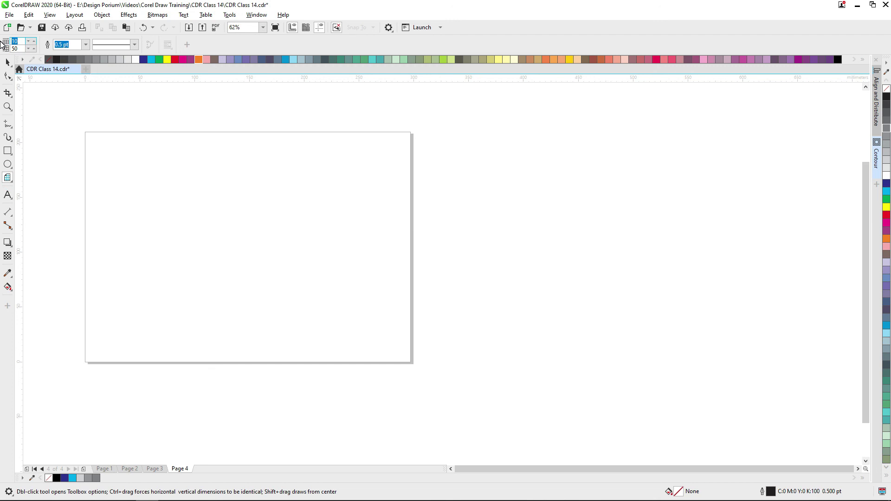
key("Tab")
type("10")
left_click_drag(96, 149, 393, 343)
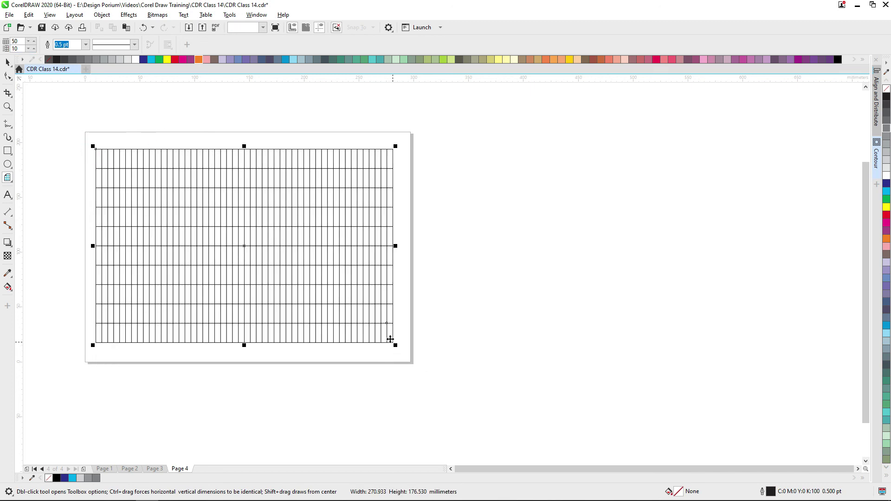
key("space")
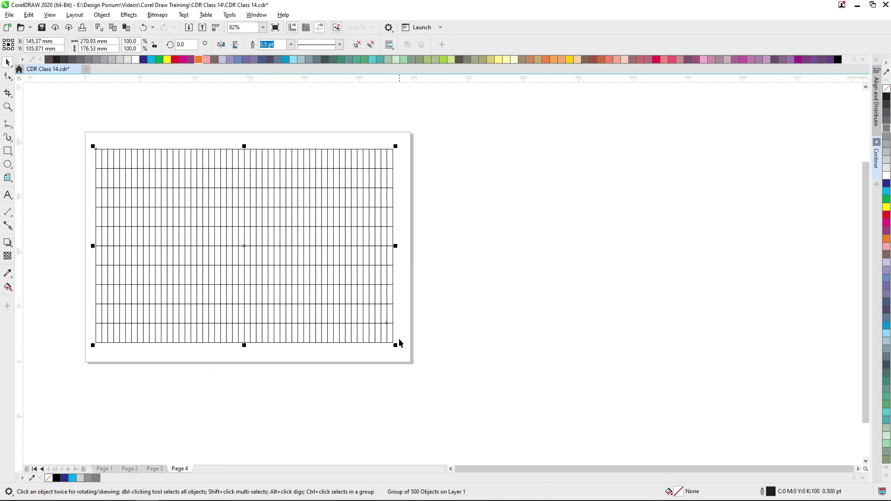
Ungroup the grid and move two top-row cells outside the page to its right; undo the move of a third cell.
left_click(373, 51)
left_click(430, 113)
left_click_drag(392, 155, 468, 163)
left_click_drag(364, 167, 416, 201)
left_click_drag(305, 166, 457, 173)
key("ctrl+z")
Select all the grid cells and fill them with green, and undo the fill.
left_click_drag(511, 123, 51, 355)
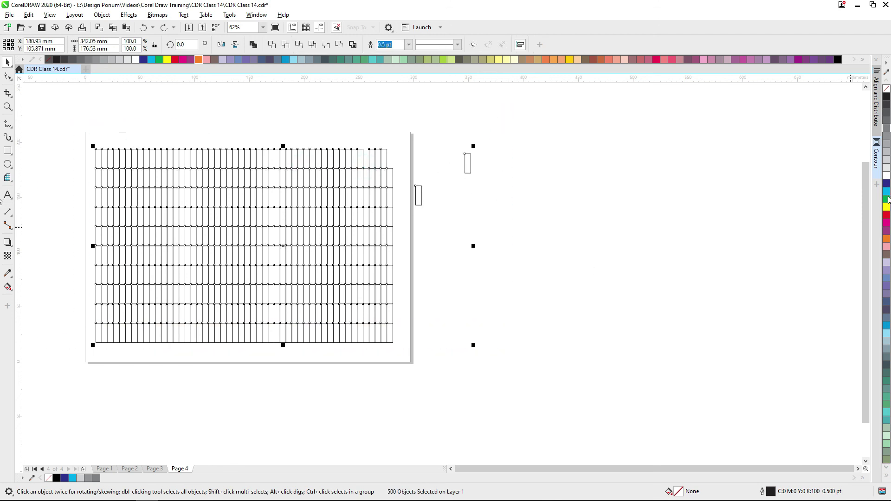
left_click(887, 199)
left_click(572, 244)
key("ctrl+z")
key("ctrl+z")
Delete all the grid cells from page 4, and go back to the running boy on page 3.
left_click_drag(533, 96, 112, 365)
key("Delete")
left_click_drag(458, 362, 46, 95)
key("Delete")
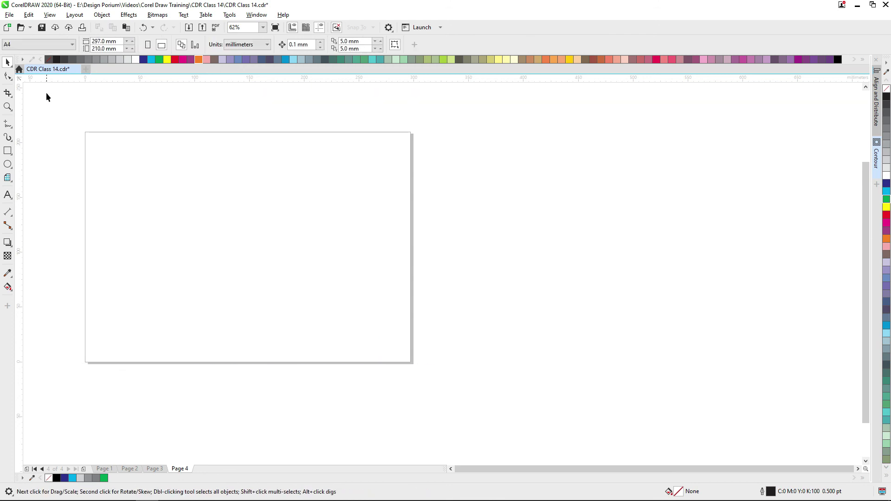
key("F4")
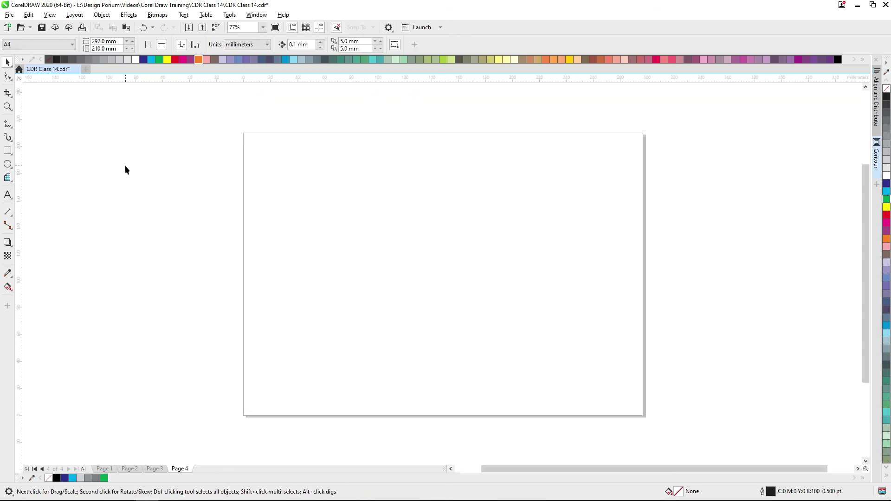
key("Page_Up")
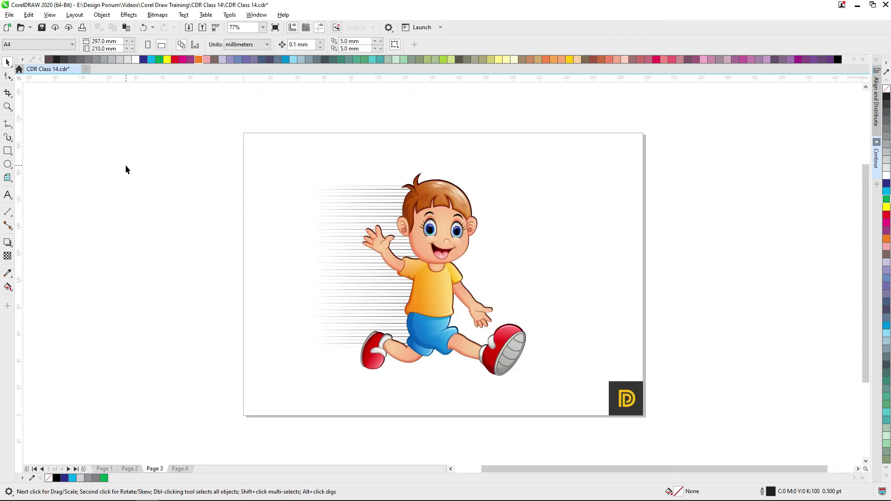